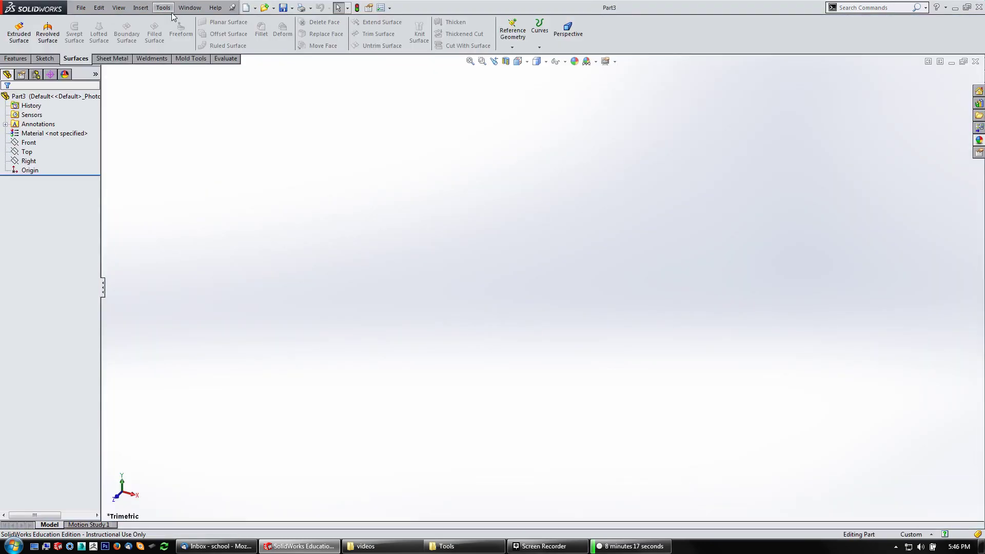
Open SolidWorksFace01.OBJ from the tools folder as a Mesh Files import
{"action": "left_click", "coordinate": [83, 8]}
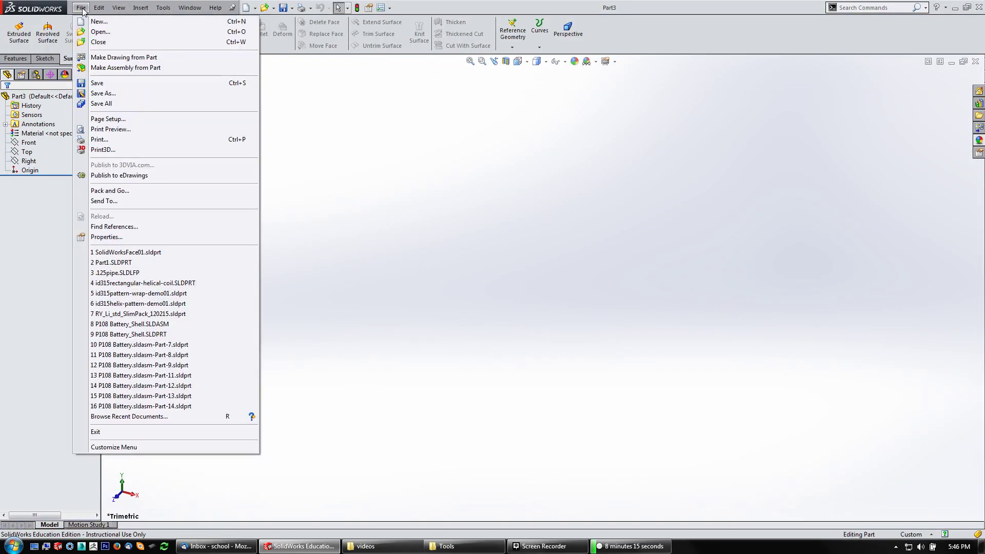
{"action": "left_click", "coordinate": [97, 31]}
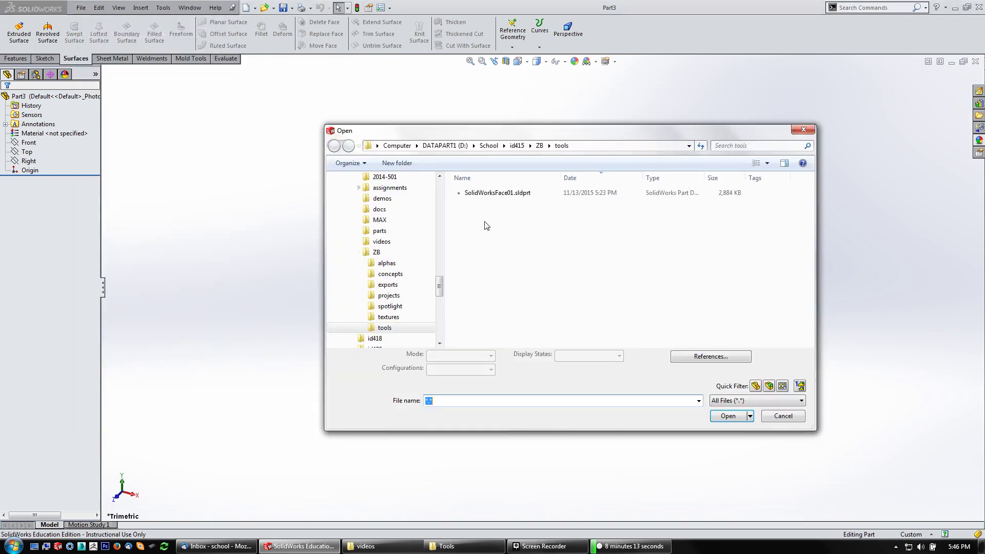
{"action": "left_click", "coordinate": [761, 401]}
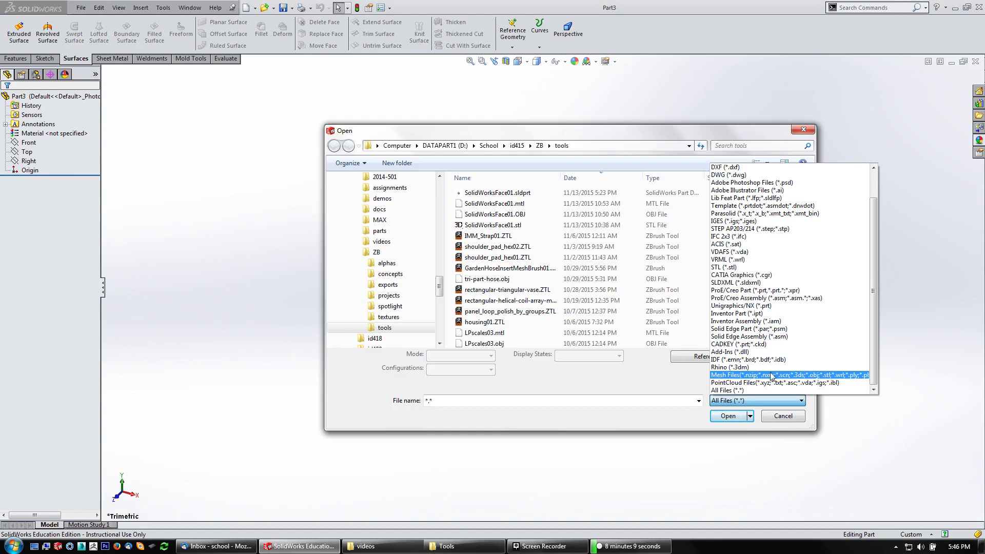
{"action": "left_click", "coordinate": [725, 376]}
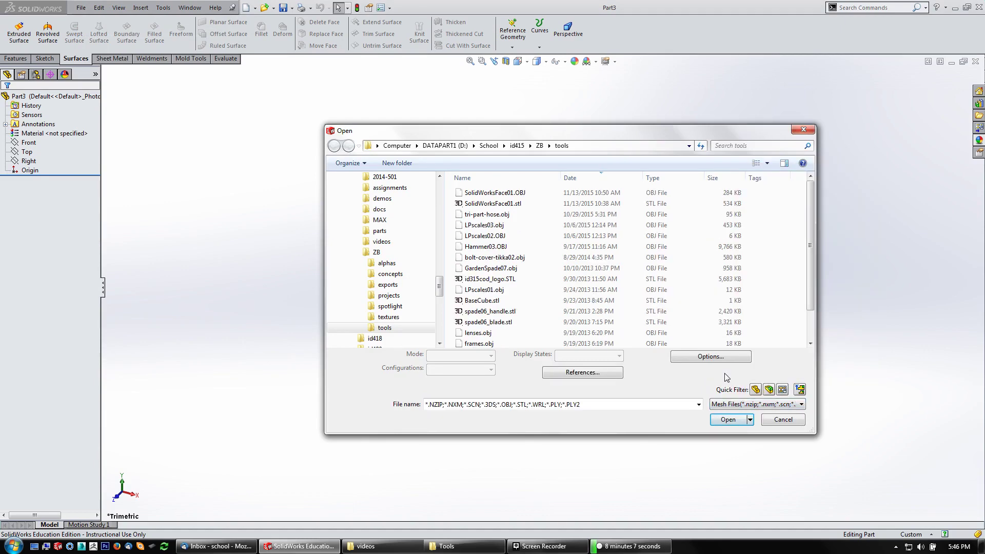
{"action": "left_click", "coordinate": [481, 194]}
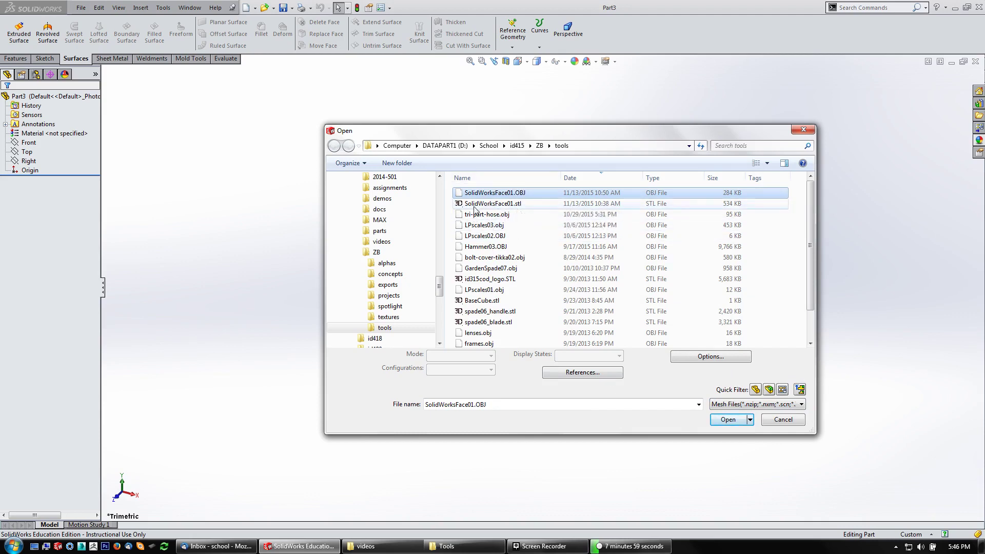
{"action": "left_click", "coordinate": [744, 405]}
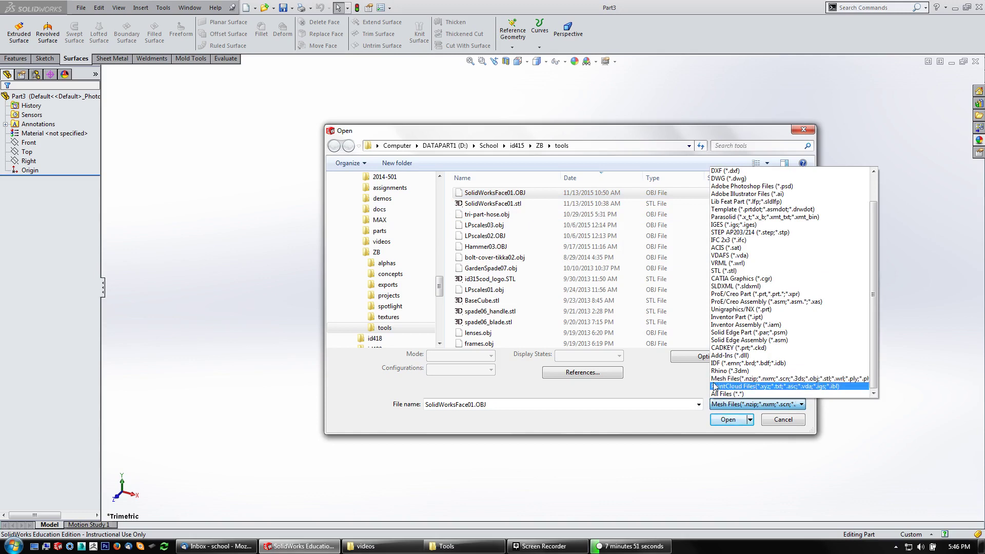
{"action": "left_click", "coordinate": [635, 424]}
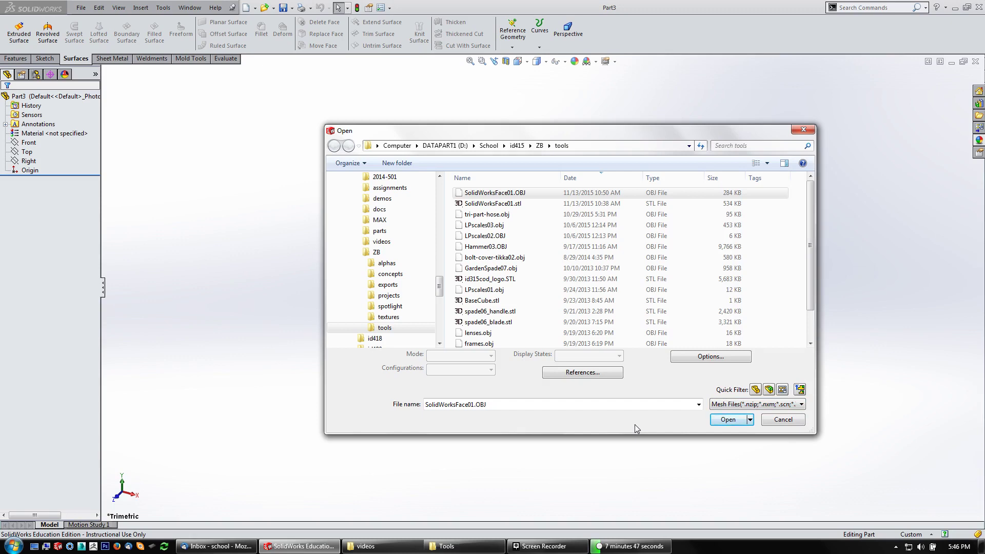
{"action": "left_click", "coordinate": [728, 420]}
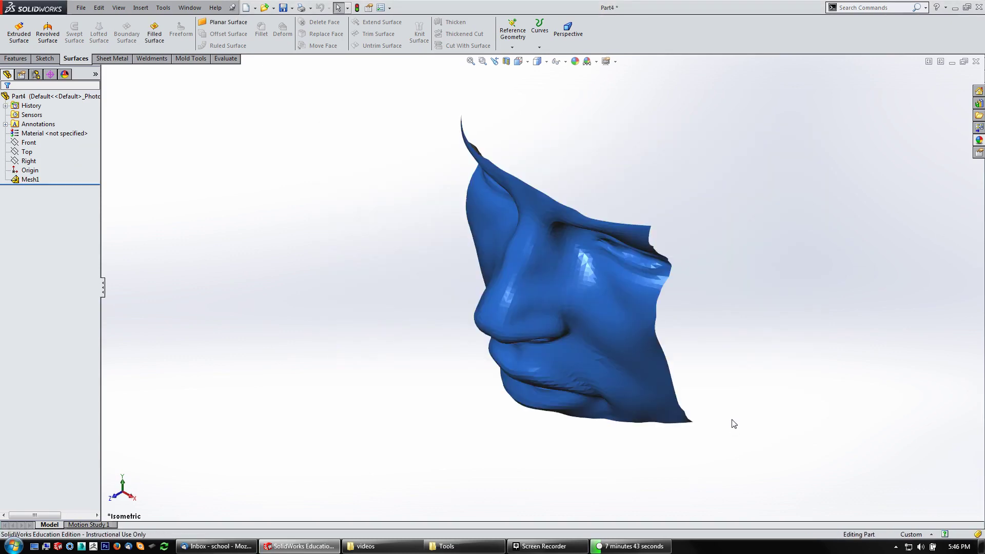
Start the ScanTo3D Surface Wizard on the imported face mesh and choose Automatic creation
{"action": "key", "text": "ctrl+1"}
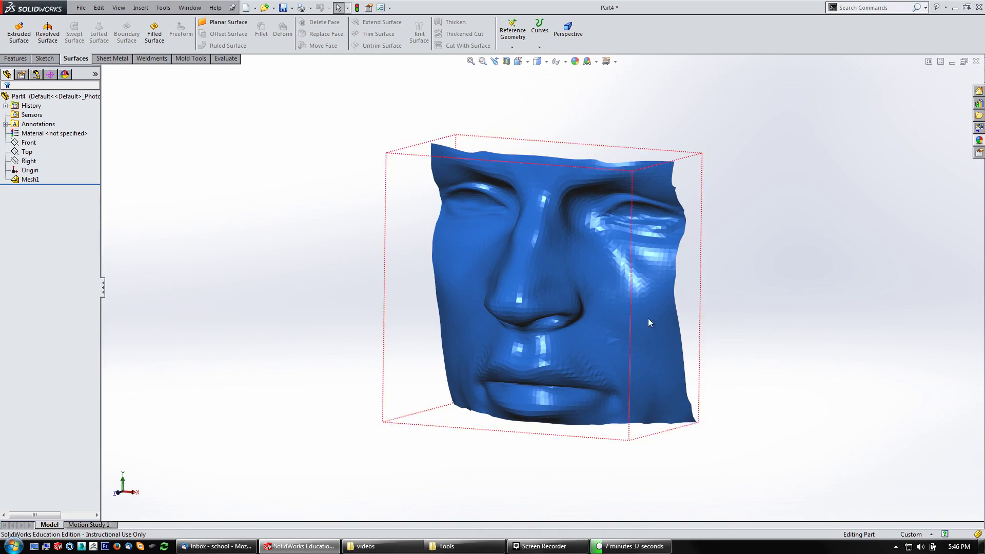
{"action": "middle_click_drag", "start_coordinate": [761, 333], "coordinate": [744, 293]}
{"action": "middle_click_drag", "start_coordinate": [712, 328], "coordinate": [677, 293]}
{"action": "left_click", "coordinate": [31, 179]}
{"action": "middle_click_drag", "start_coordinate": [513, 231], "coordinate": [546, 247]}
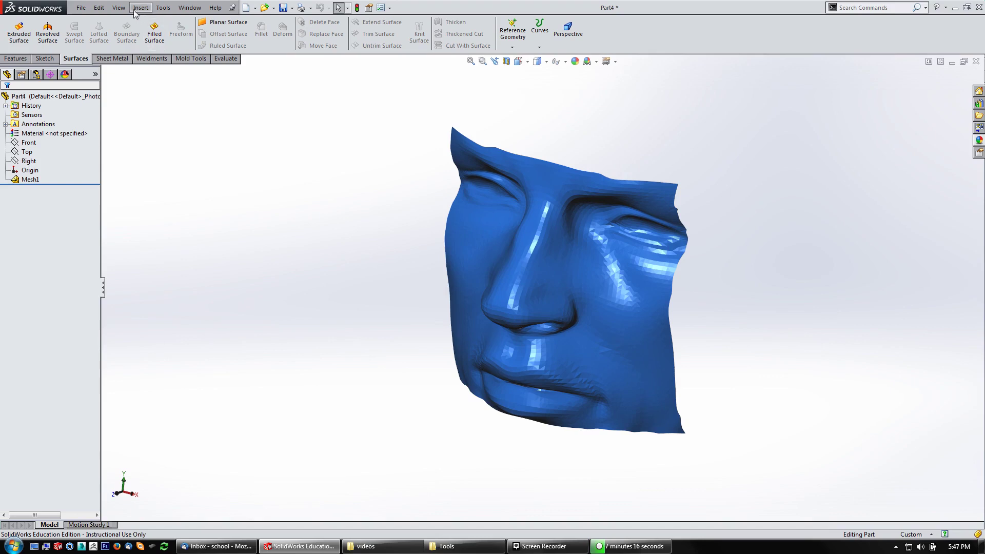
{"action": "left_click", "coordinate": [163, 7]}
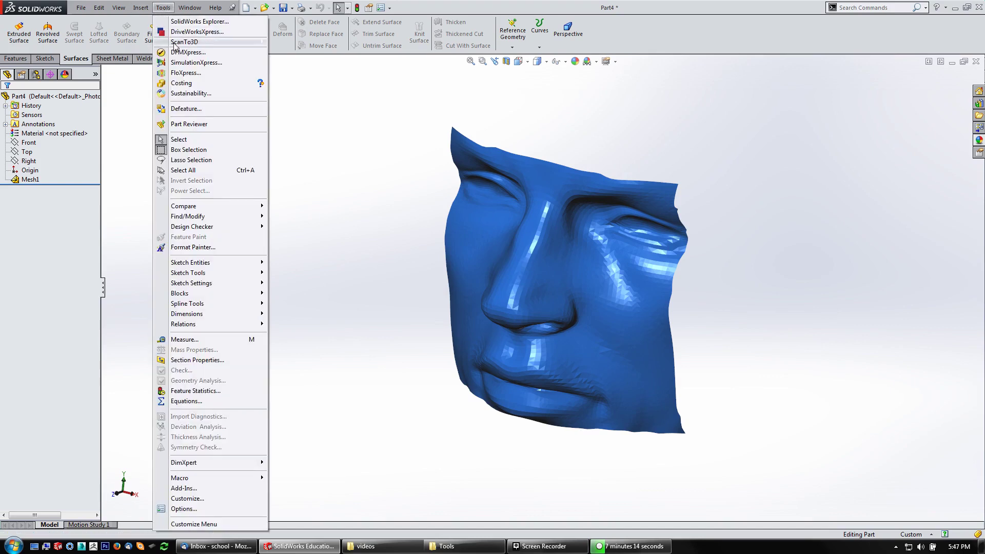
{"action": "mouse_move", "coordinate": [174, 44]}
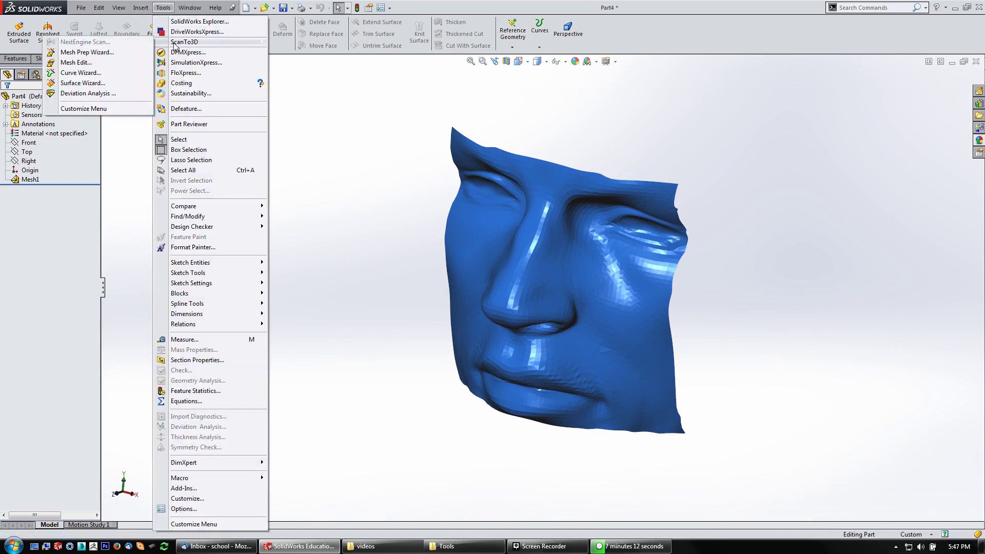
{"action": "left_click", "coordinate": [79, 83]}
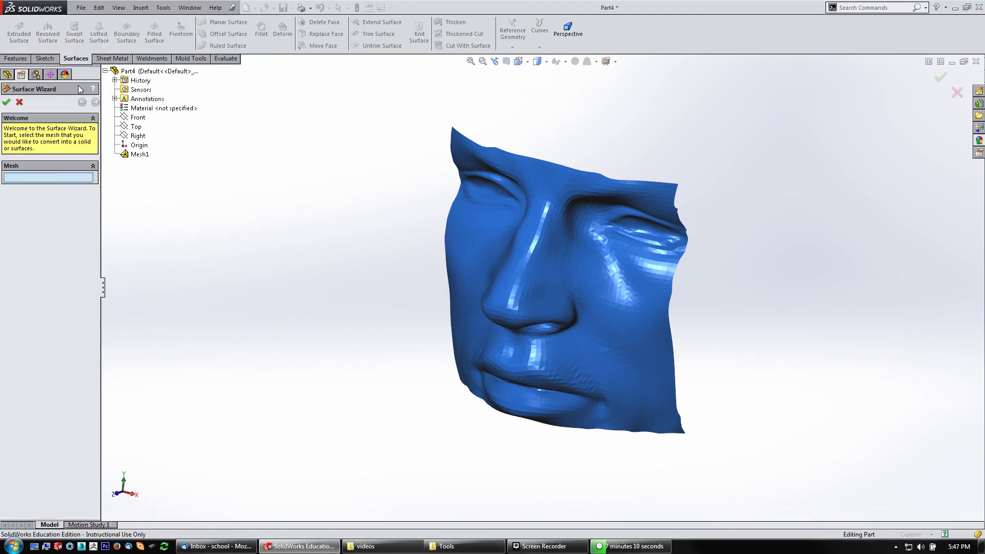
{"action": "left_click", "coordinate": [501, 225]}
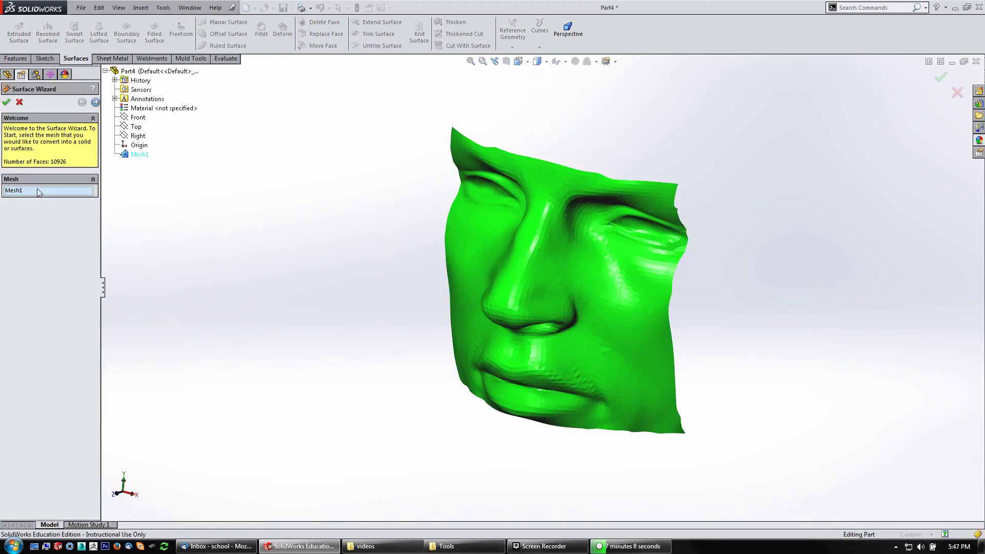
{"action": "left_click", "coordinate": [96, 102]}
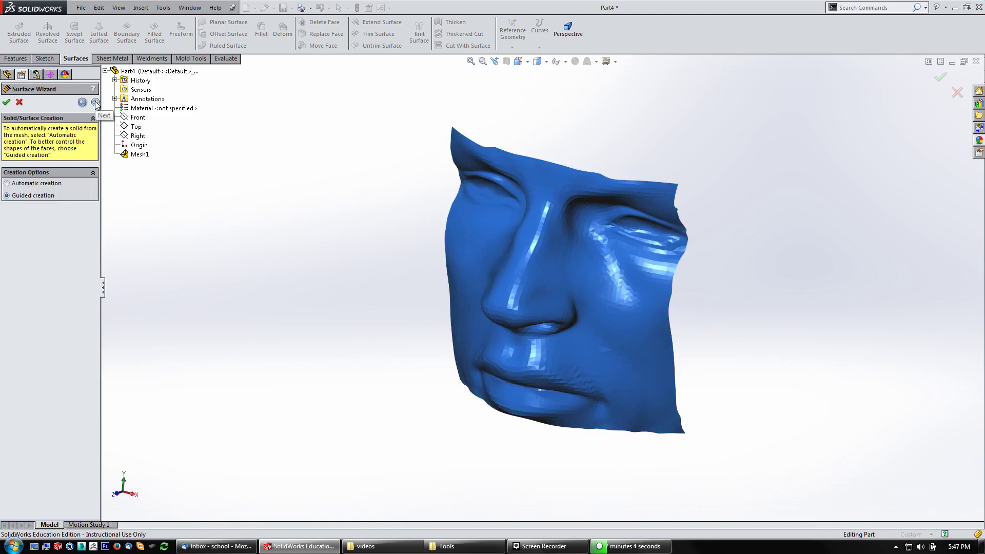
{"action": "left_click", "coordinate": [32, 184]}
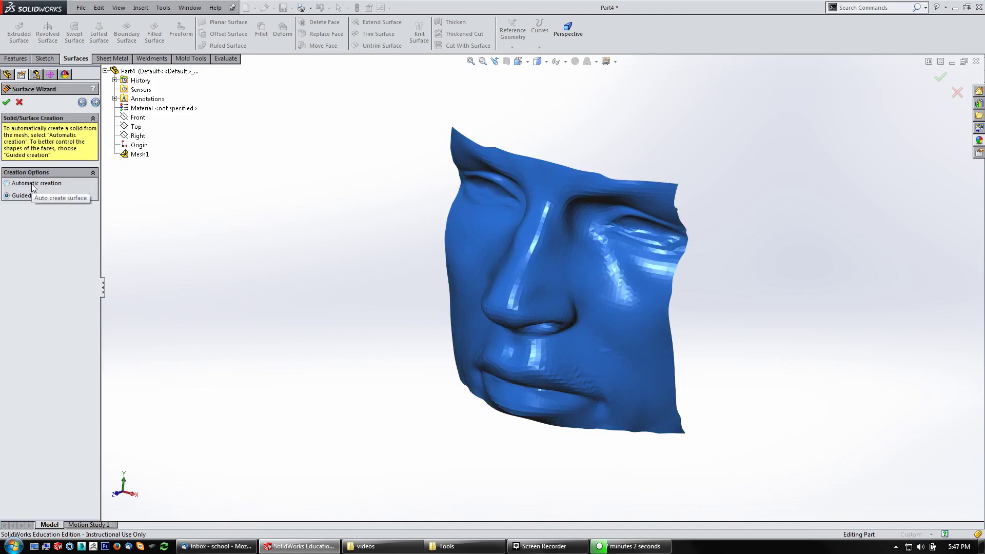
{"action": "left_click", "coordinate": [96, 103]}
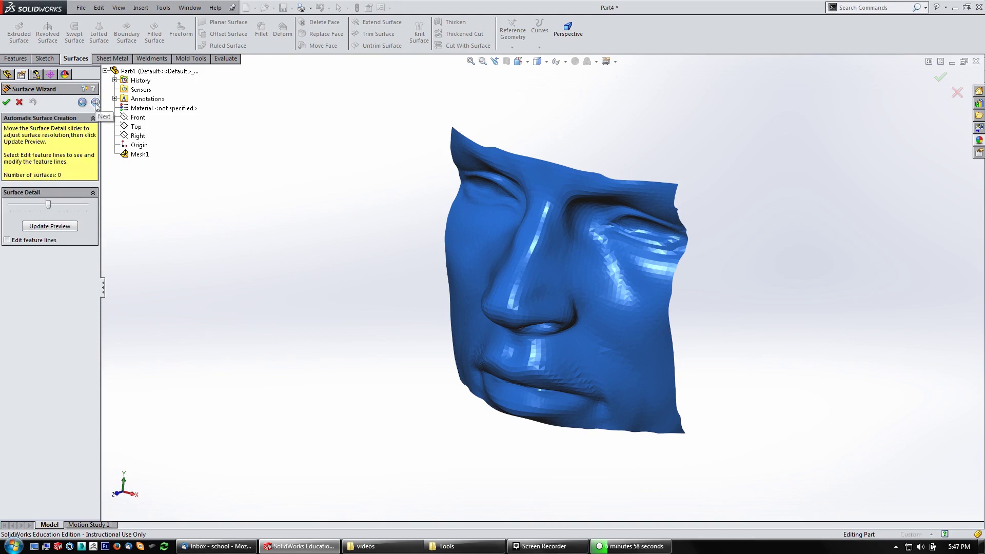
Generate the surface preview at the default surface detail and inspect the patches on the face
{"action": "middle_click_drag", "start_coordinate": [260, 232], "coordinate": [270, 219]}
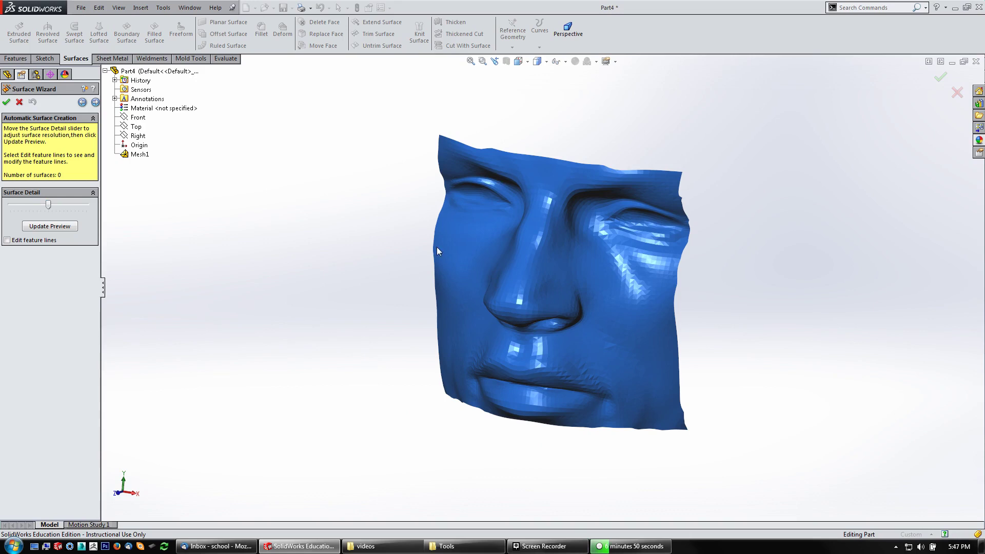
{"action": "left_click", "coordinate": [66, 227]}
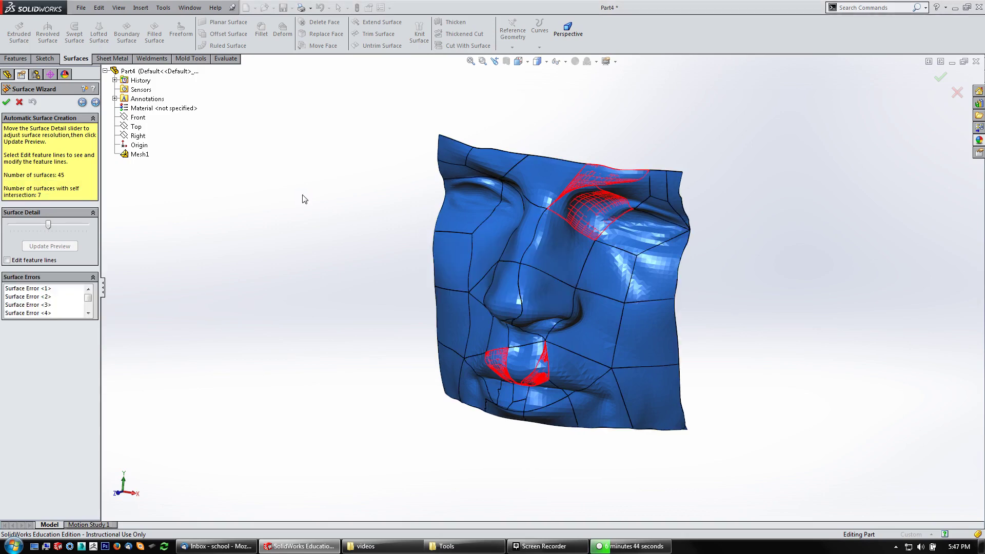
{"action": "middle_click_drag", "start_coordinate": [319, 246], "coordinate": [354, 237]}
{"action": "middle_click_drag", "start_coordinate": [385, 190], "coordinate": [382, 193]}
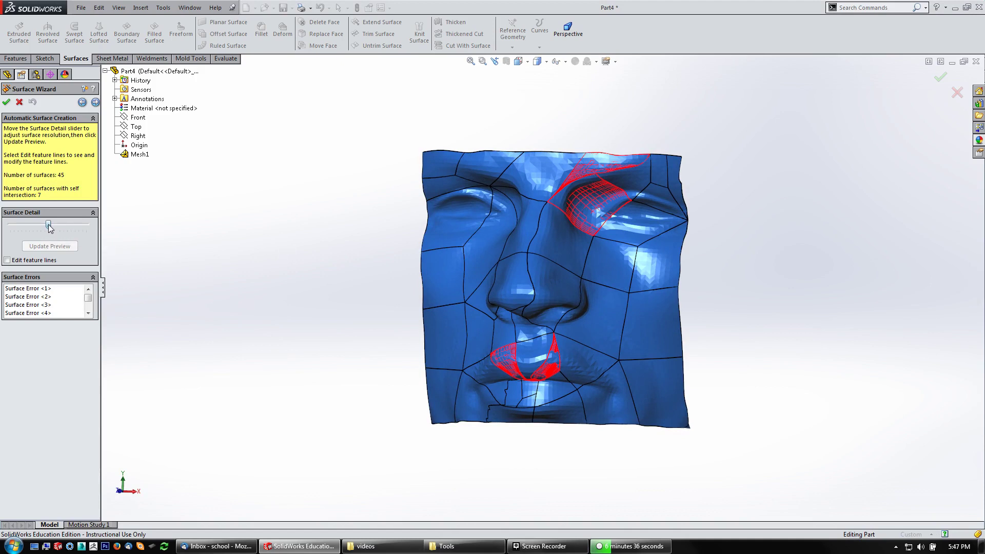
Lower the surface detail in two small stages, updating the preview after each change
{"action": "left_click_drag", "start_coordinate": [50, 227], "coordinate": [41, 227]}
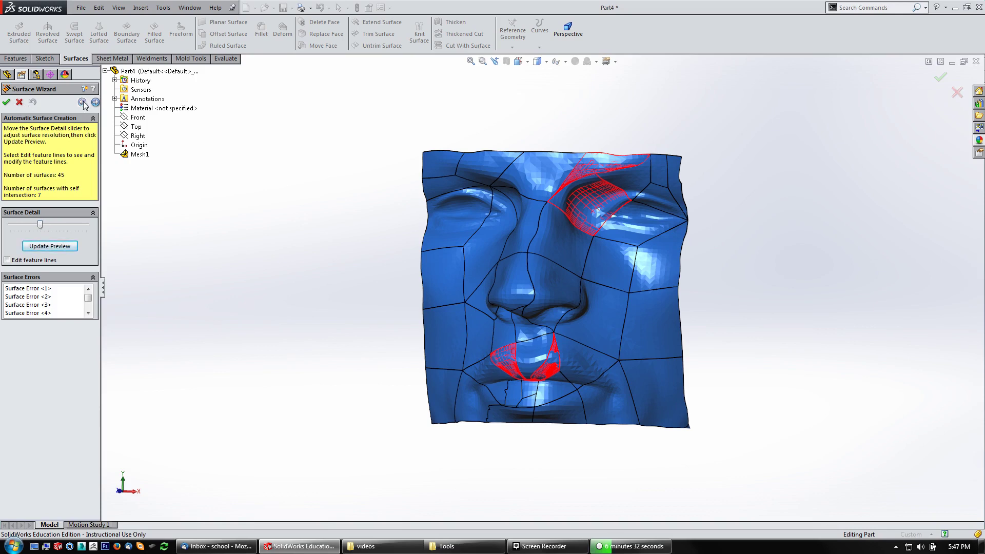
{"action": "left_click", "coordinate": [38, 247]}
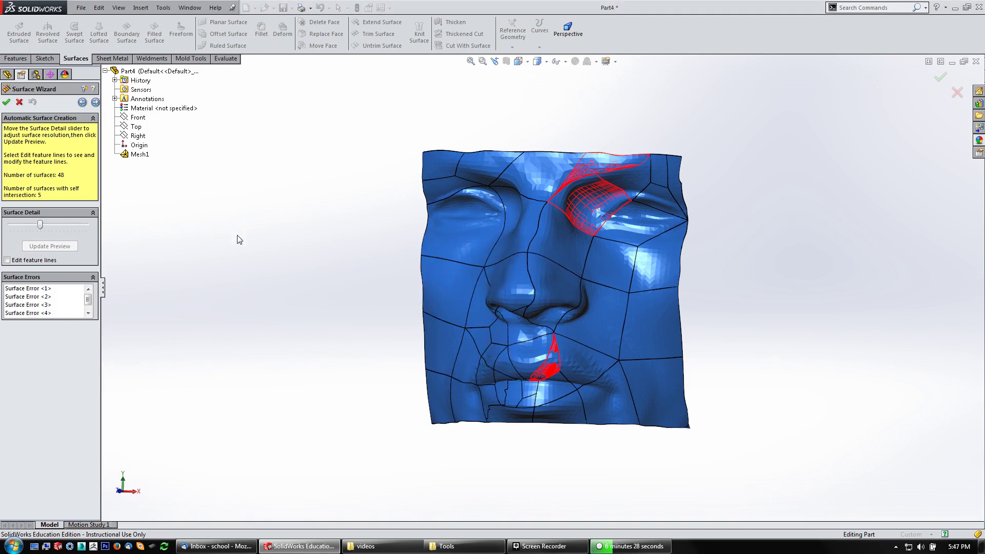
{"action": "left_click_drag", "start_coordinate": [42, 226], "coordinate": [34, 226]}
{"action": "left_click", "coordinate": [48, 246]}
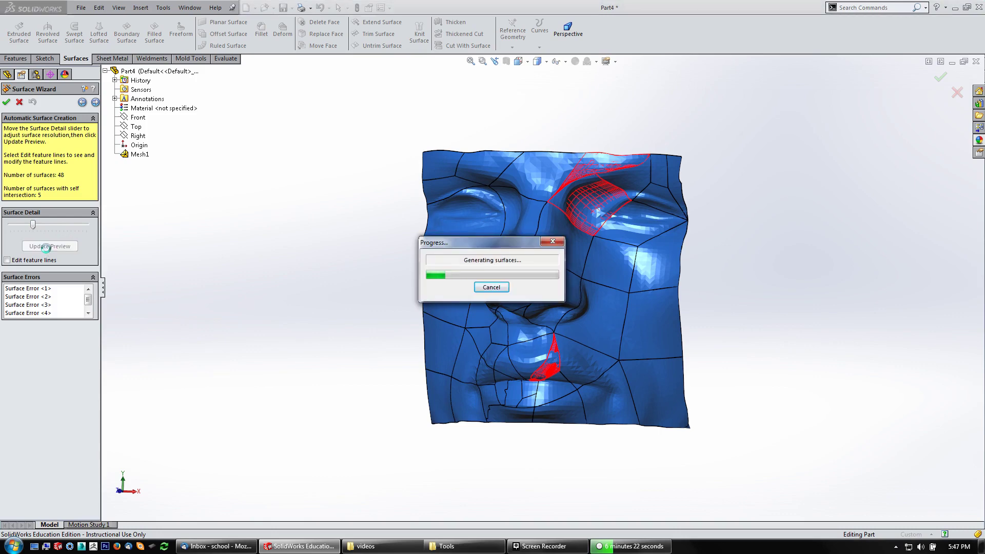
Create the surface model from the preview, deleting the surfaces with errors, and finish the Surface Wizard
{"action": "mouse_move", "coordinate": [579, 338]}
{"action": "middle_mouse_down"}
{"action": "mouse_move", "coordinate": [534, 351]}
{"action": "mouse_move", "coordinate": [512, 308]}
{"action": "mouse_move", "coordinate": [577, 323]}
{"action": "middle_mouse_up"}
{"action": "middle_click_drag", "start_coordinate": [315, 277], "coordinate": [303, 251]}
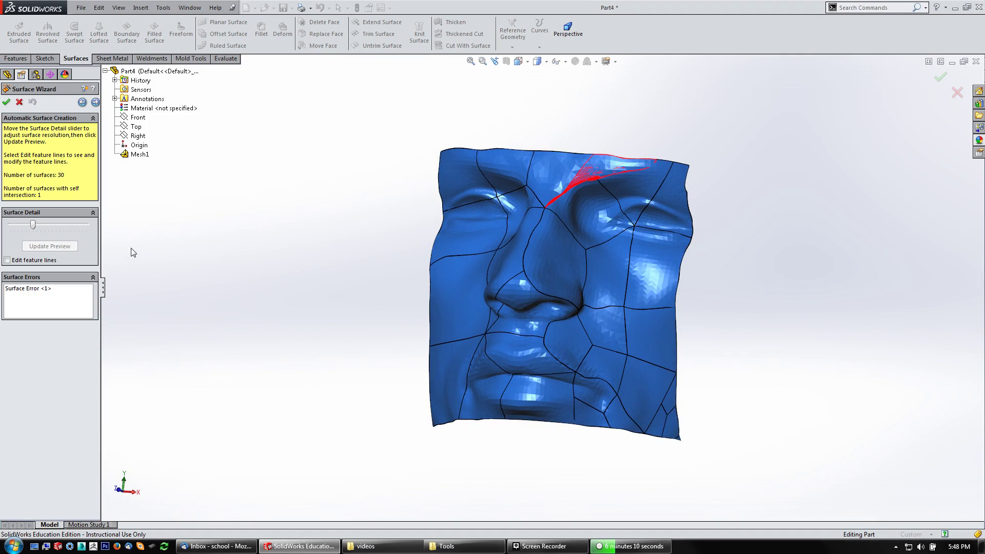
{"action": "left_click", "coordinate": [95, 102]}
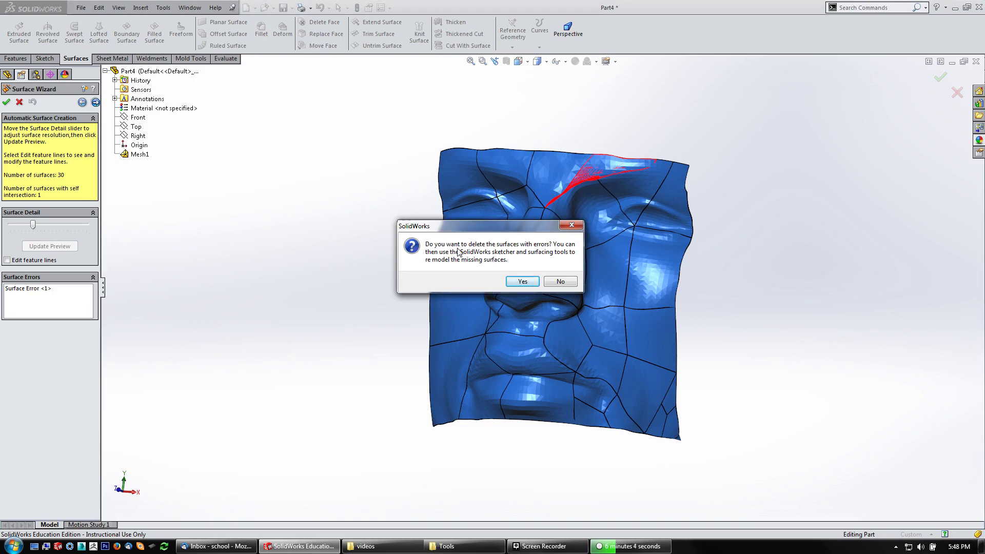
{"action": "left_click", "coordinate": [522, 282]}
{"action": "middle_click_drag", "start_coordinate": [521, 281], "coordinate": [590, 287]}
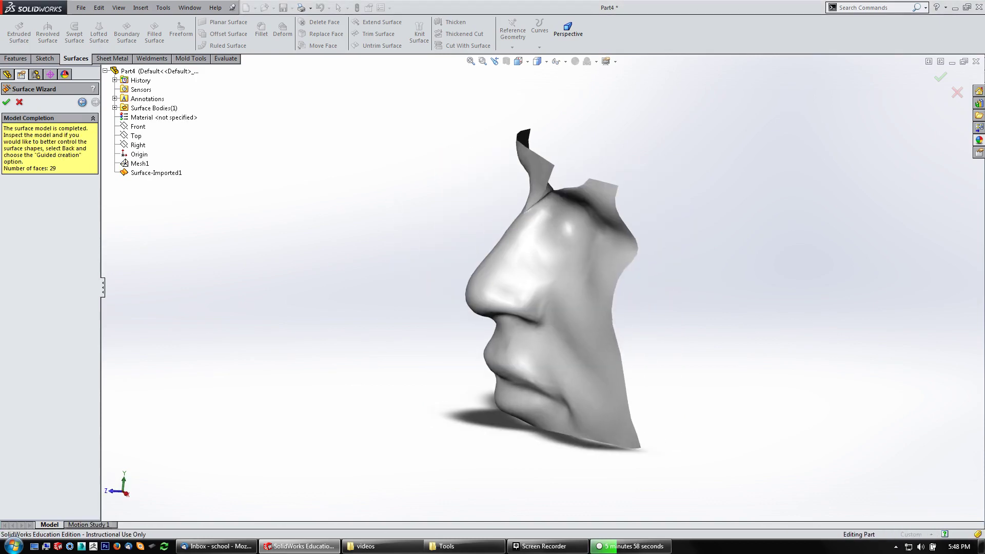
{"action": "scroll", "coordinate": [539, 192], "scroll_direction": "down", "scroll_amount": 5}
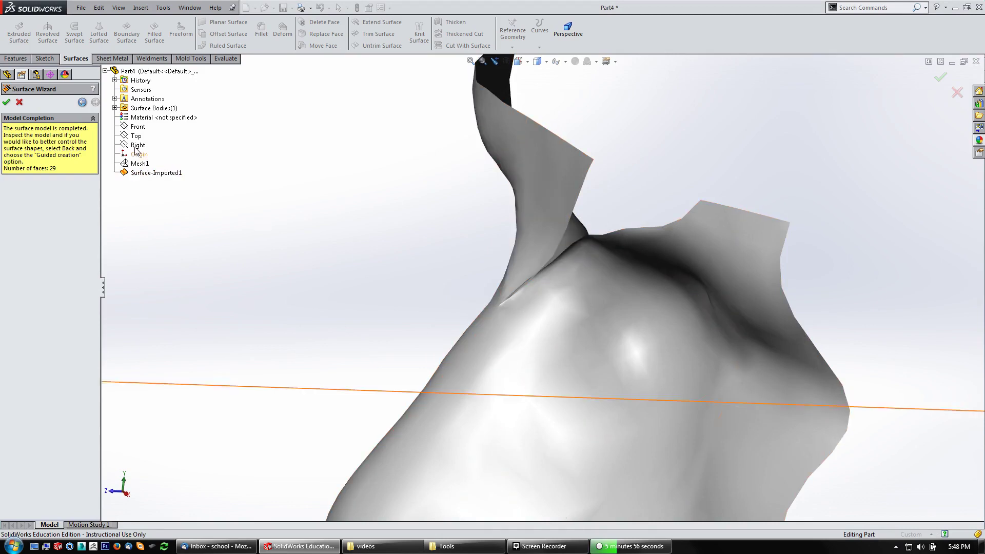
{"action": "left_click", "coordinate": [6, 103]}
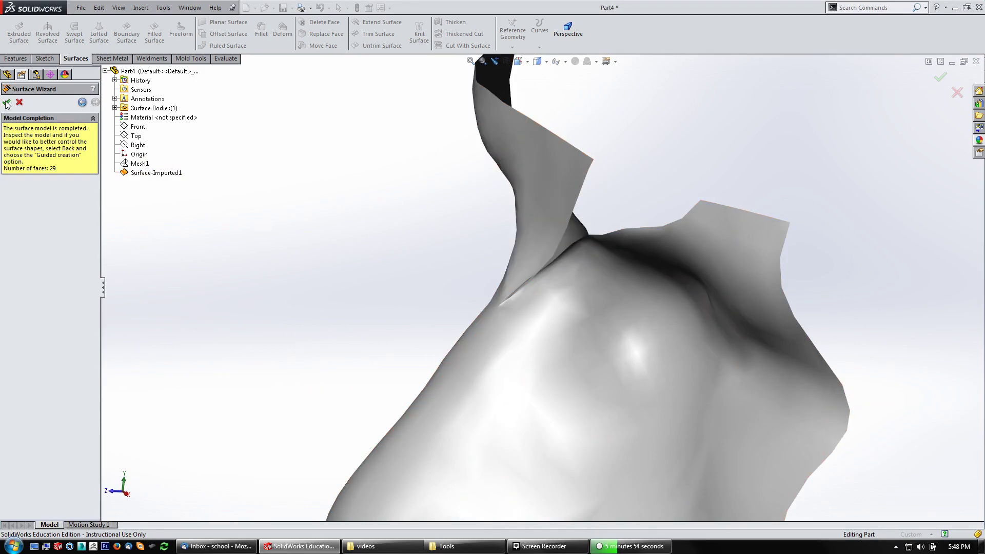
Try to loft a surface across the open gap above the eye, using its two bounding edges as open-group profiles
{"action": "mouse_move", "coordinate": [332, 263]}
{"action": "middle_mouse_down"}
{"action": "mouse_move", "coordinate": [380, 279]}
{"action": "mouse_move", "coordinate": [336, 264]}
{"action": "middle_mouse_up"}
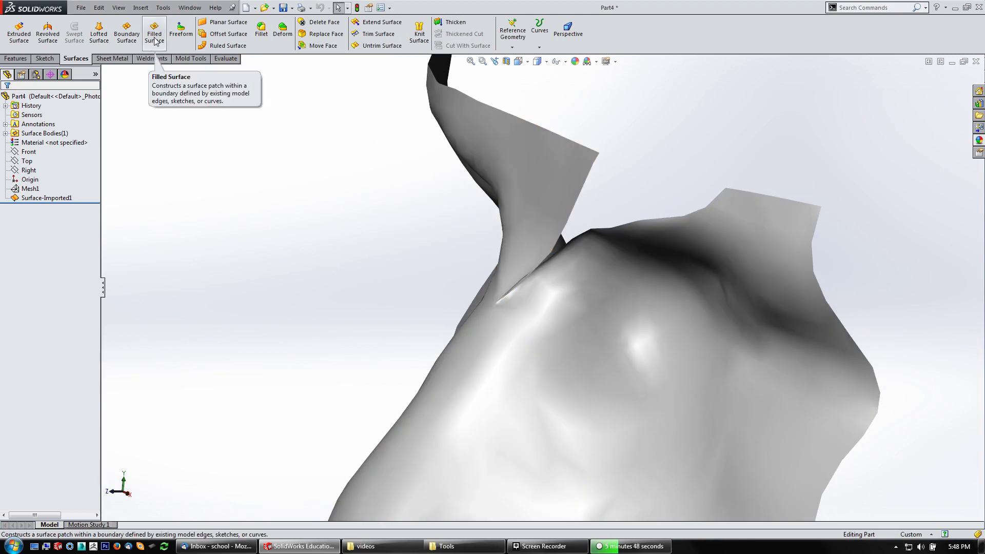
{"action": "left_click", "coordinate": [100, 37]}
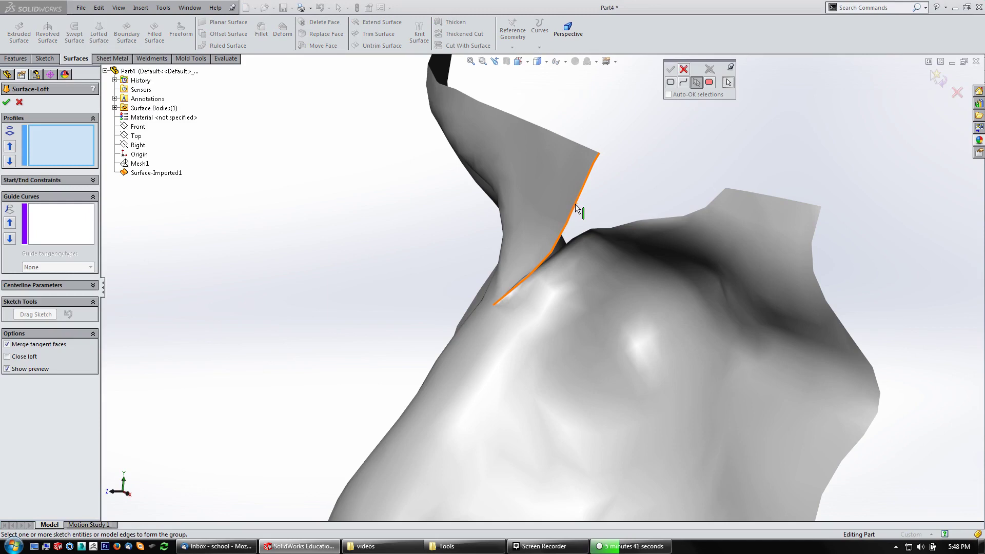
{"action": "left_click", "coordinate": [576, 206]}
{"action": "right_click", "coordinate": [576, 207]}
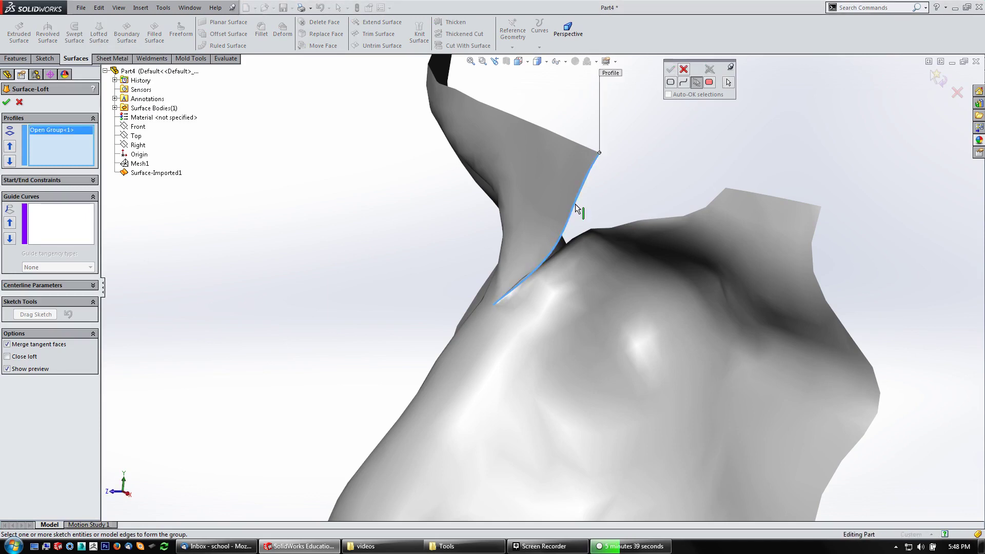
{"action": "left_click", "coordinate": [623, 224]}
{"action": "left_click", "coordinate": [596, 230]}
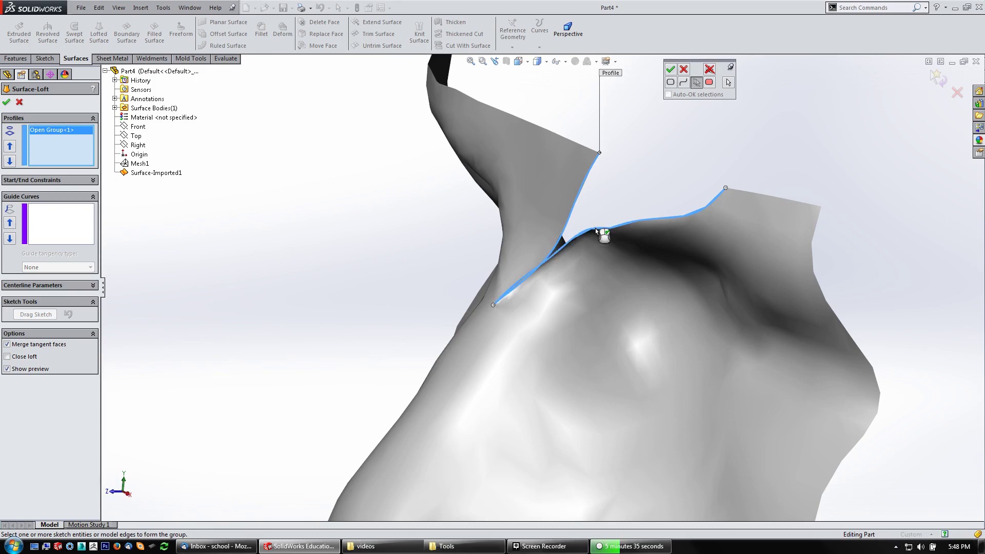
{"action": "right_click", "coordinate": [596, 230]}
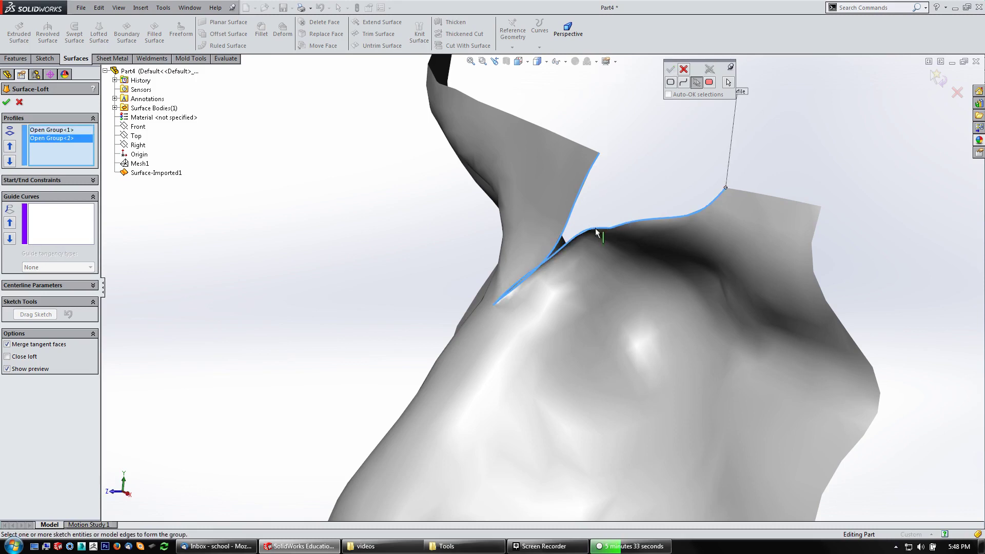
Examine how the two loft profile edges meet at the bridge of the nose and how they span the gap
{"action": "middle_click_drag", "start_coordinate": [263, 231], "coordinate": [328, 220]}
{"action": "middle_click_drag", "start_coordinate": [462, 303], "coordinate": [496, 250]}
{"action": "scroll", "coordinate": [521, 282], "scroll_direction": "down", "scroll_amount": 7}
{"action": "scroll", "coordinate": [476, 267], "scroll_direction": "up", "scroll_amount": 3}
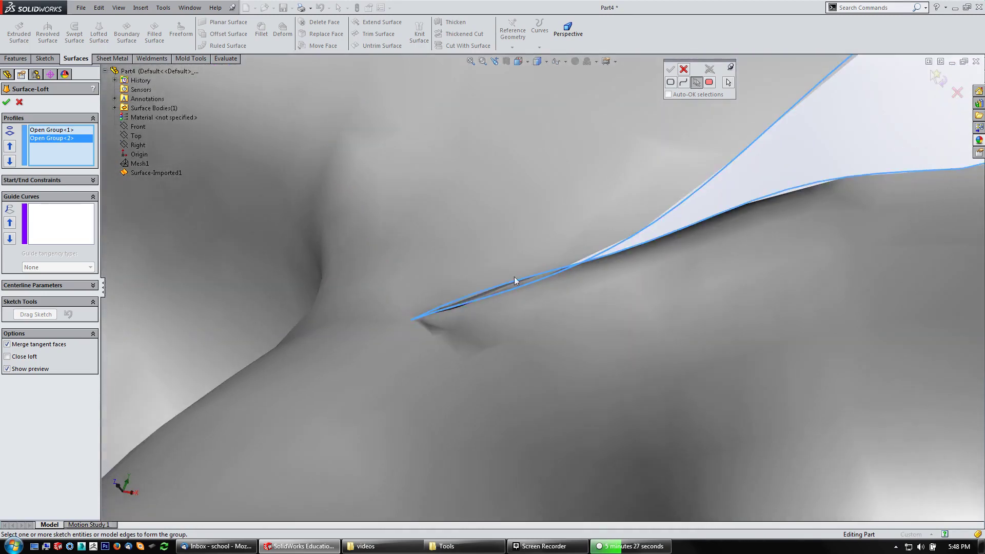
{"action": "scroll", "coordinate": [509, 291], "scroll_direction": "up", "scroll_amount": 6}
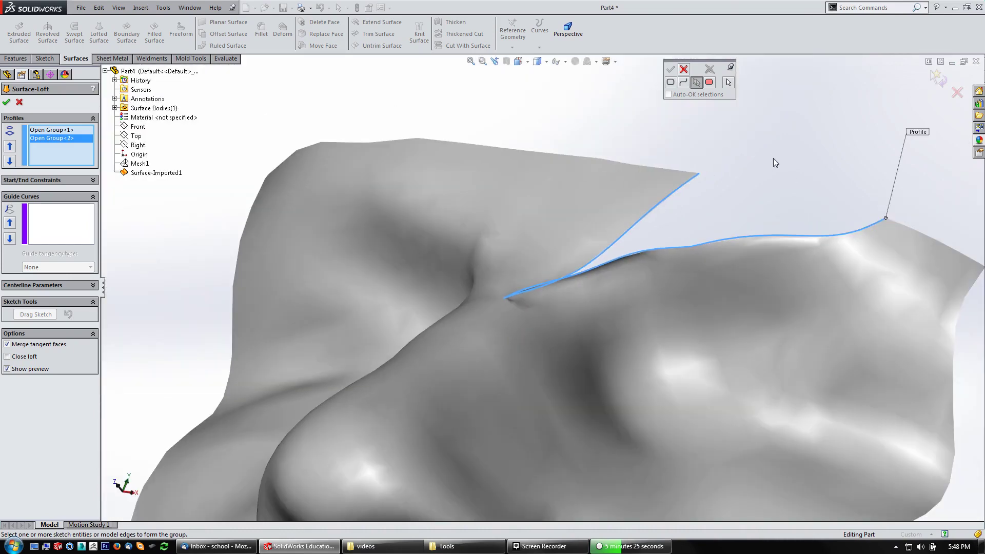
{"action": "left_click", "coordinate": [683, 72]}
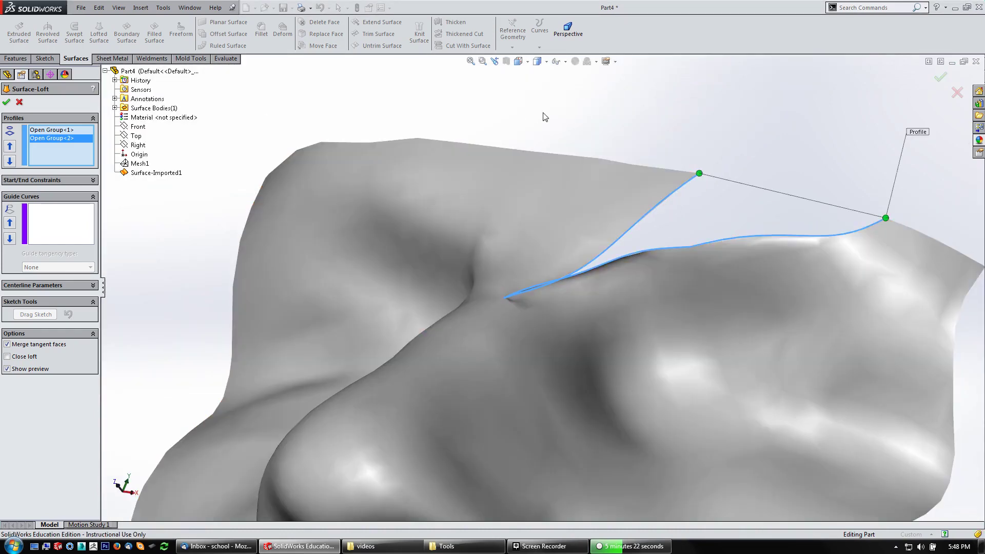
{"action": "middle_click_drag", "start_coordinate": [544, 117], "coordinate": [501, 152]}
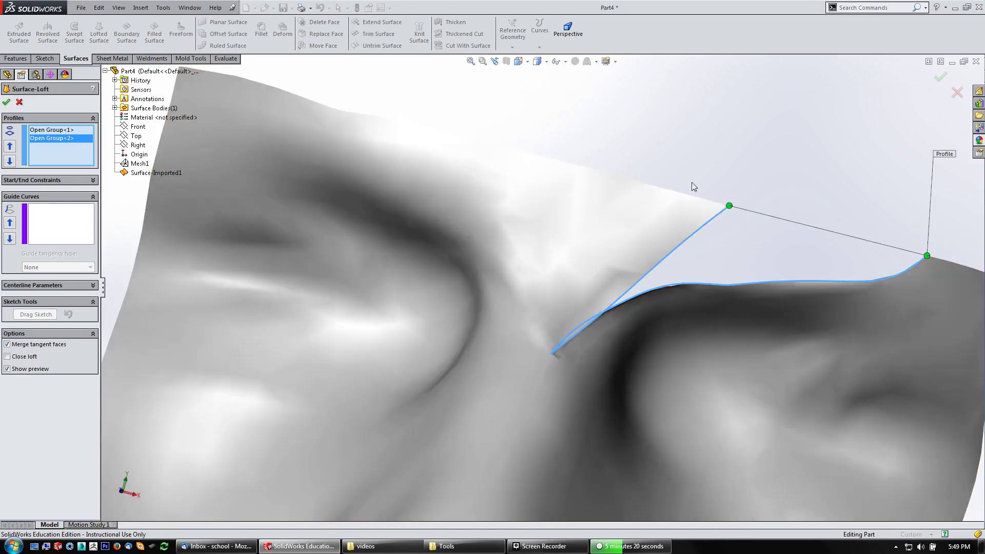
{"action": "scroll", "coordinate": [633, 356], "scroll_direction": "up", "scroll_amount": 3}
{"action": "middle_click_drag", "start_coordinate": [633, 356], "coordinate": [431, 383]}
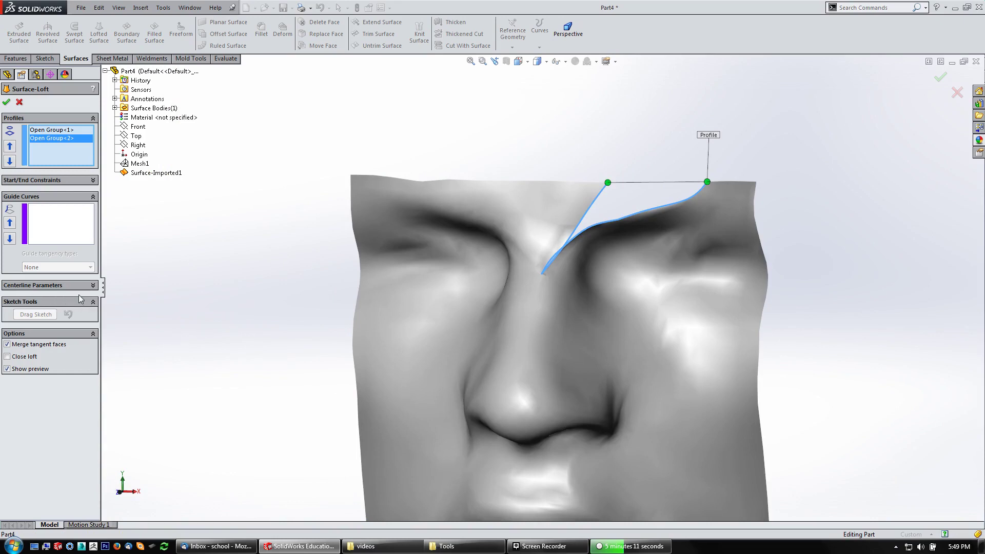
{"action": "middle_click_drag", "start_coordinate": [357, 407], "coordinate": [224, 366]}
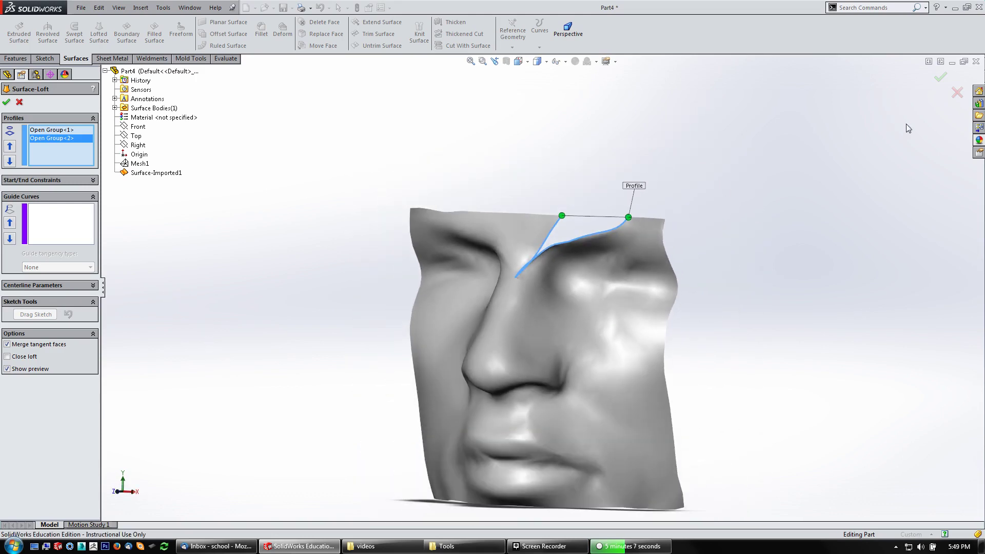
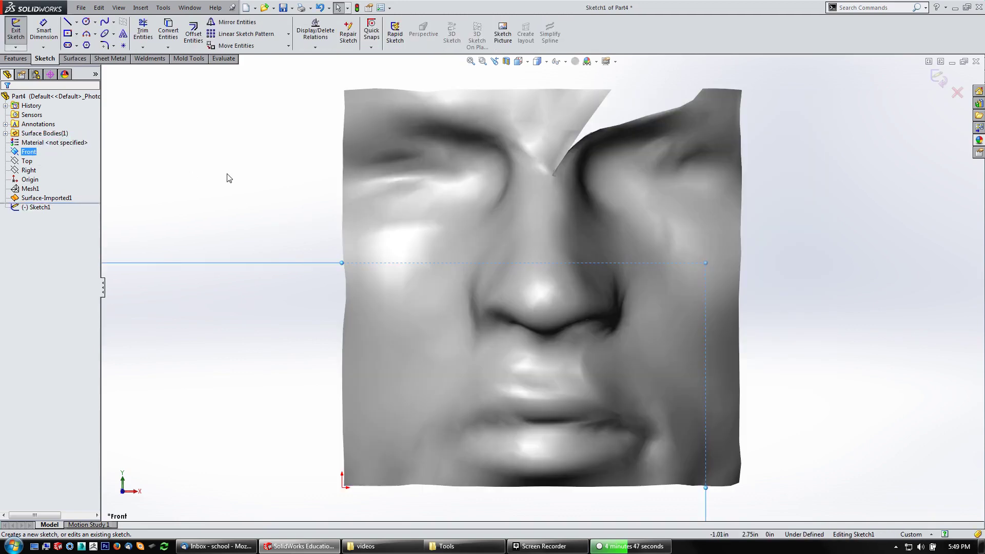
Sketch a vertical line about 2.13 in long down the middle of the nose and mouth and make it construction geometry
{"action": "key", "text": "l"}
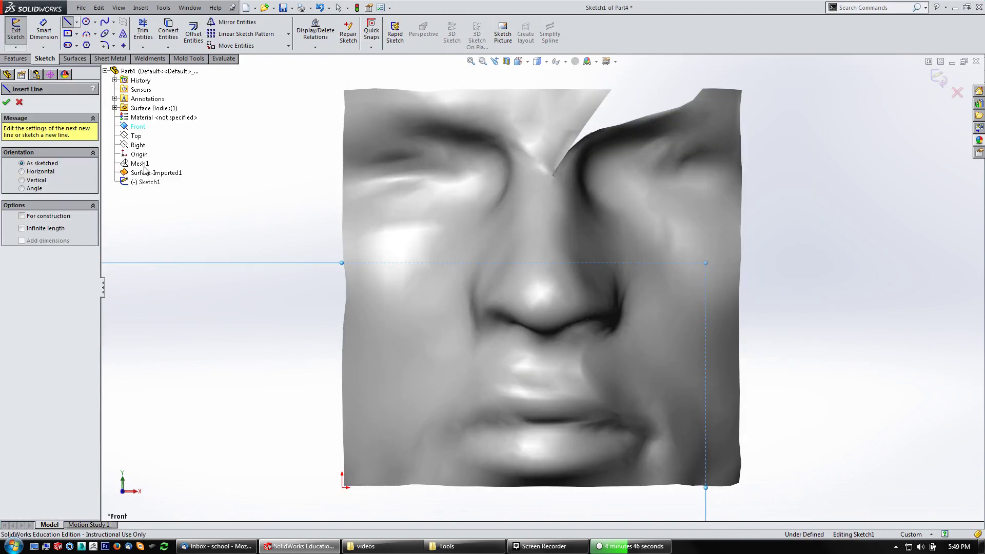
{"action": "left_click", "coordinate": [544, 182]}
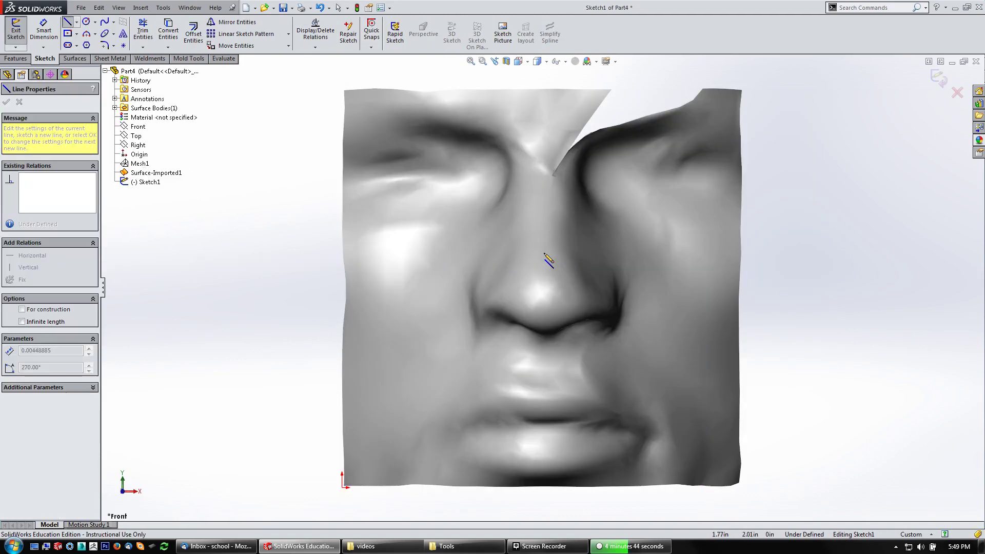
{"action": "left_click", "coordinate": [546, 425]}
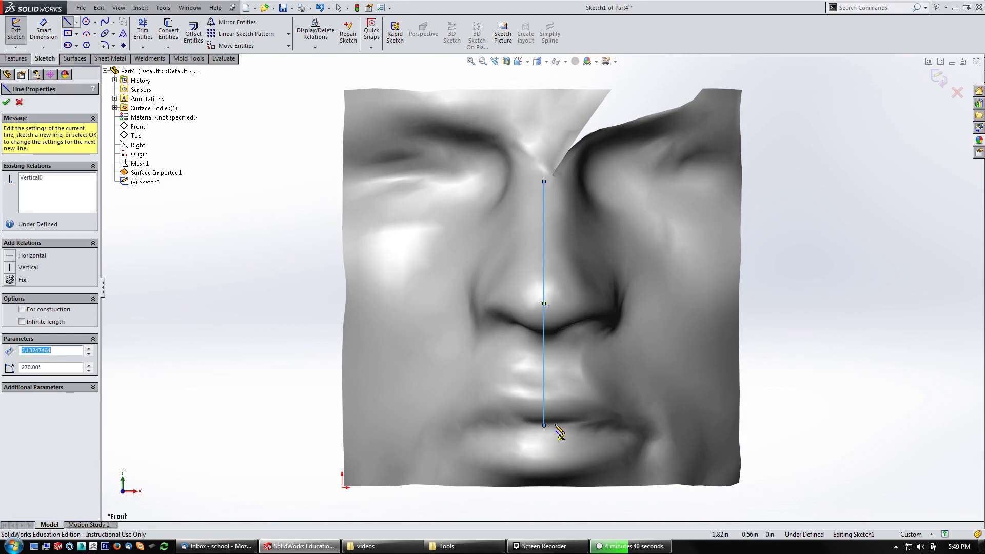
{"action": "right_click_drag", "start_coordinate": [876, 359], "coordinate": [835, 319]}
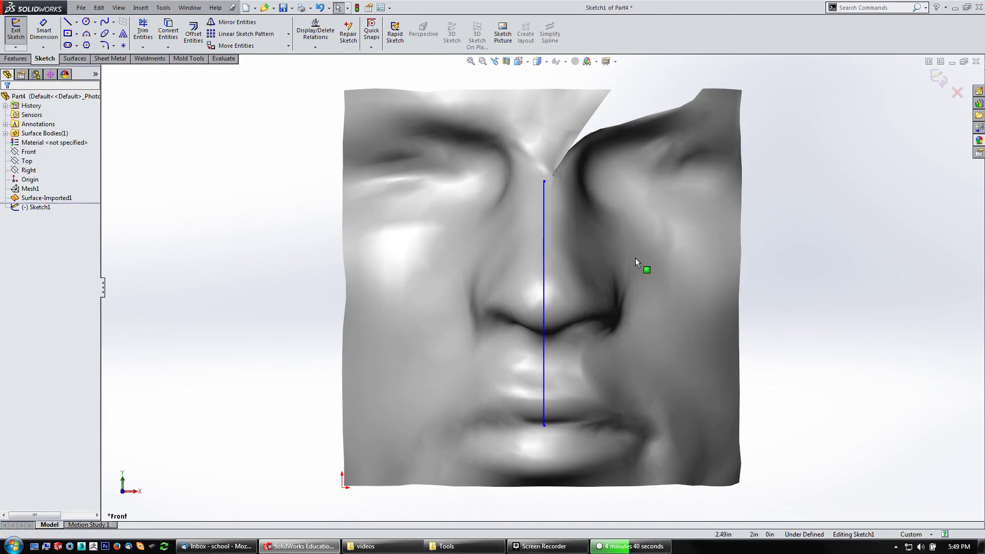
{"action": "left_click", "coordinate": [543, 274]}
{"action": "key", "text": "Escape"}
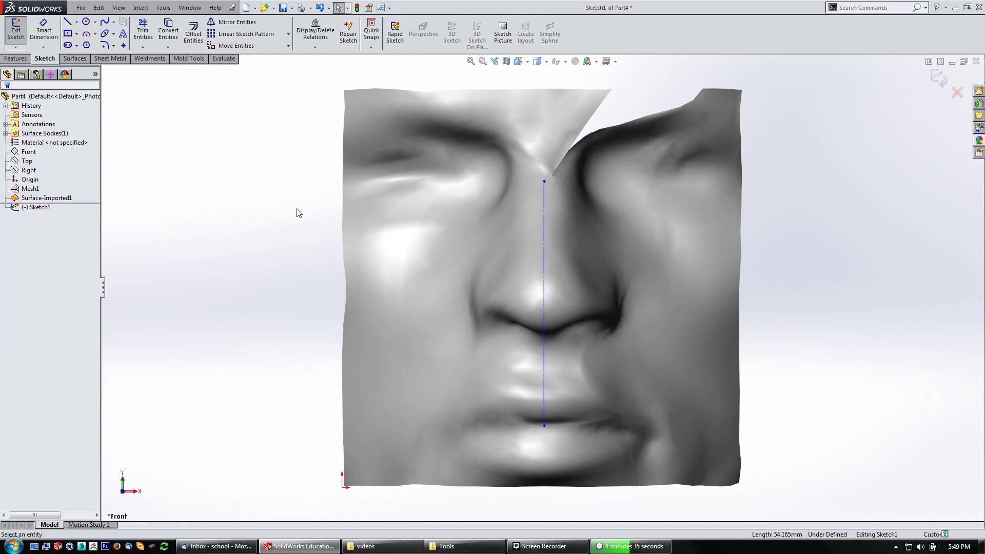
{"action": "right_click_drag", "start_coordinate": [297, 208], "coordinate": [170, 149]}
{"action": "left_click", "coordinate": [320, 219]}
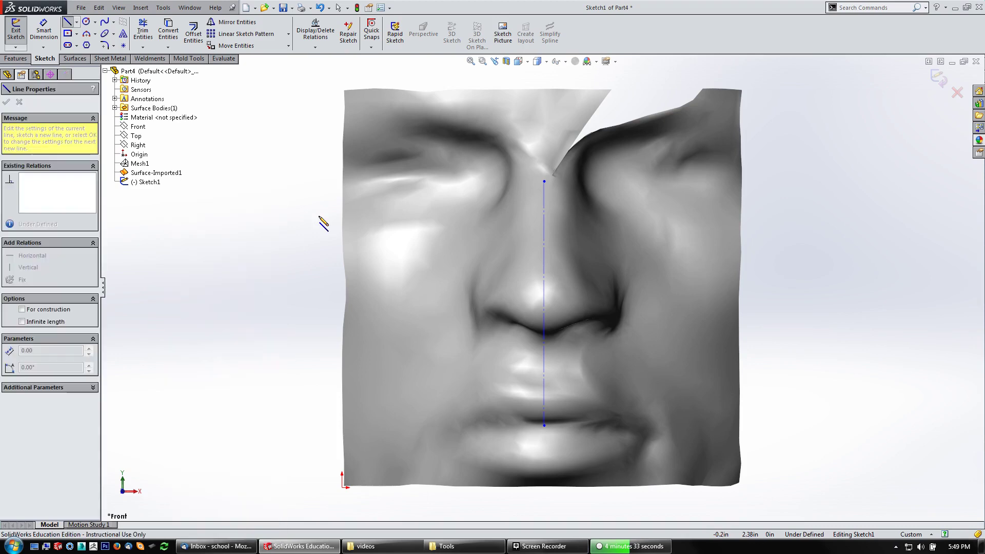
{"action": "key", "text": "Escape"}
Draw a three-segment half outline left of the nose, about 1.22 in, 0.56 in and a horizontal base, starting and ending on the centerline
{"action": "right_click_drag", "start_coordinate": [300, 248], "coordinate": [211, 238]}
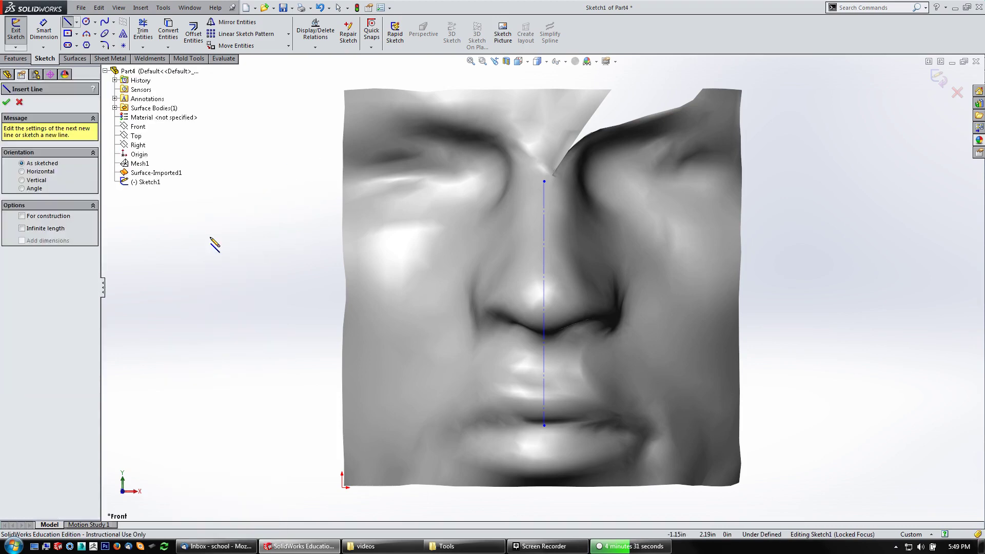
{"action": "left_click", "coordinate": [543, 192]}
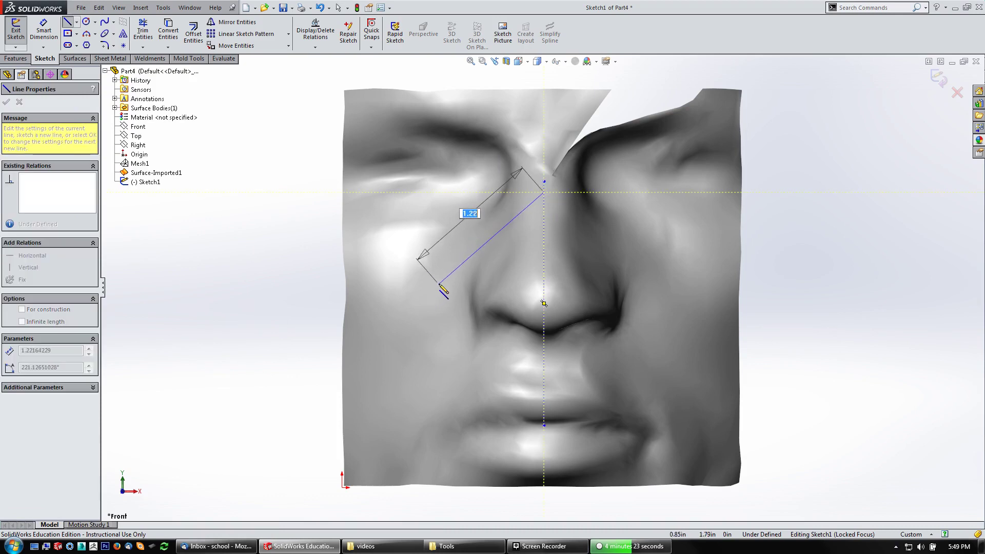
{"action": "left_click", "coordinate": [439, 283]}
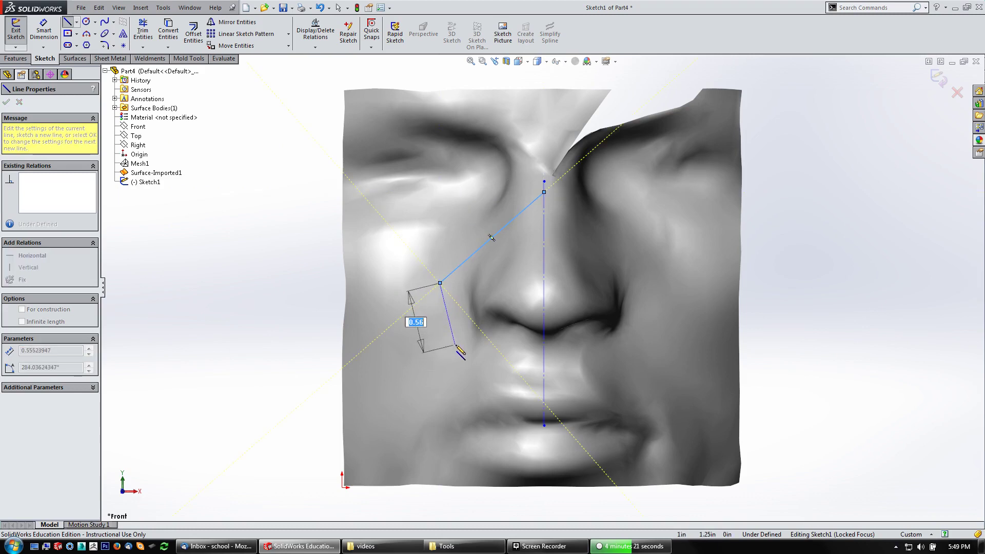
{"action": "left_click", "coordinate": [456, 344]}
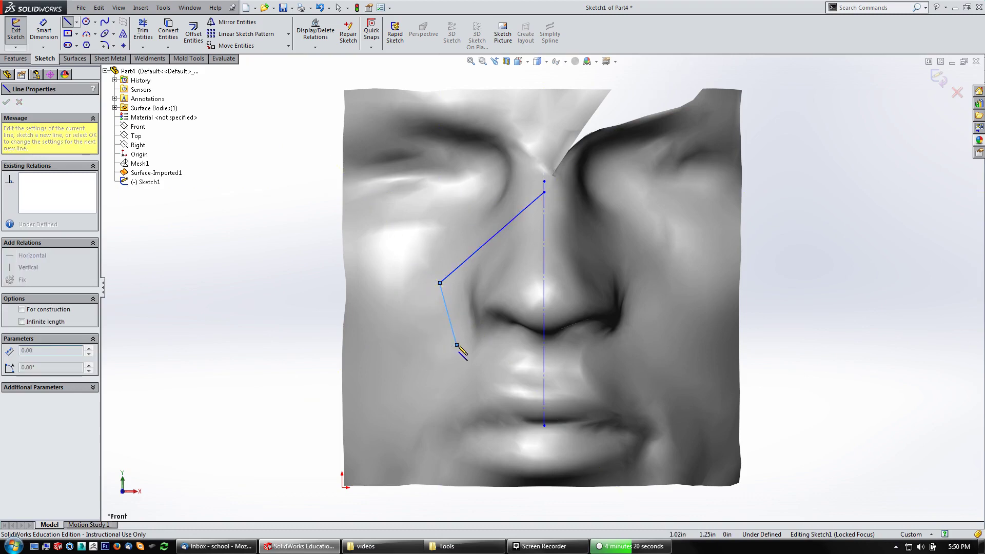
{"action": "left_click", "coordinate": [544, 345]}
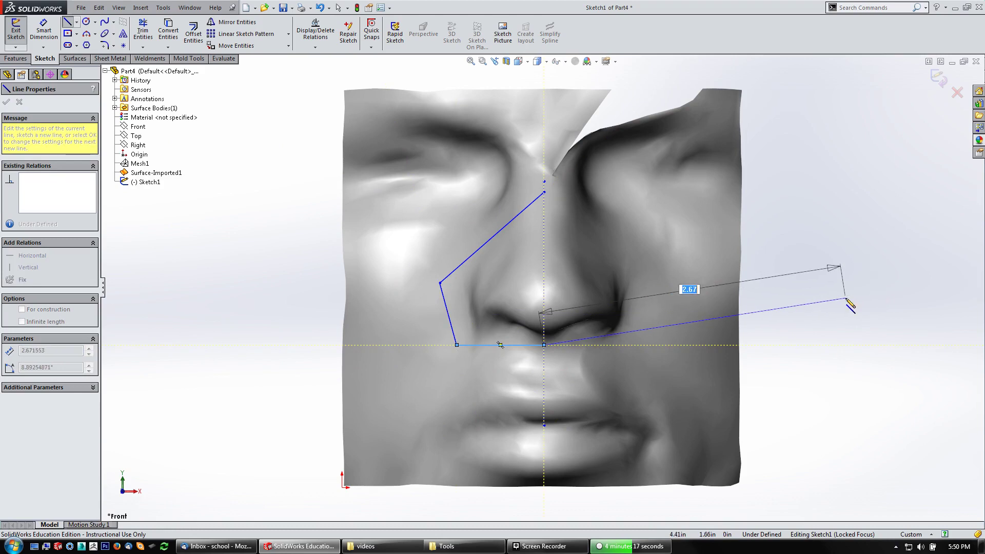
{"action": "key", "text": "Escape"}
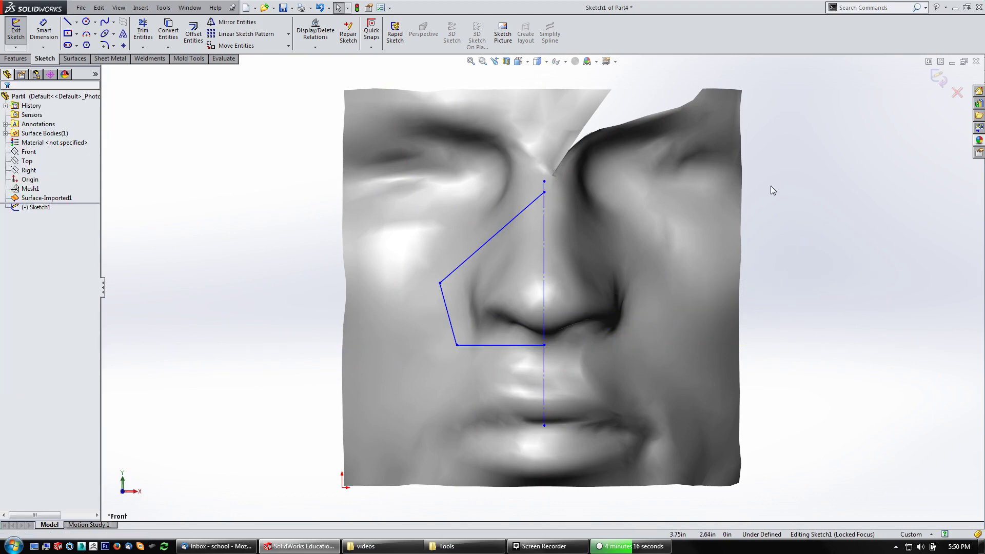
Move the half outline's horizontal base further down below the nose, leaving it about 0.72 in long
{"action": "left_click", "coordinate": [506, 227]}
{"action": "left_click", "coordinate": [448, 317], "text": "ctrl"}
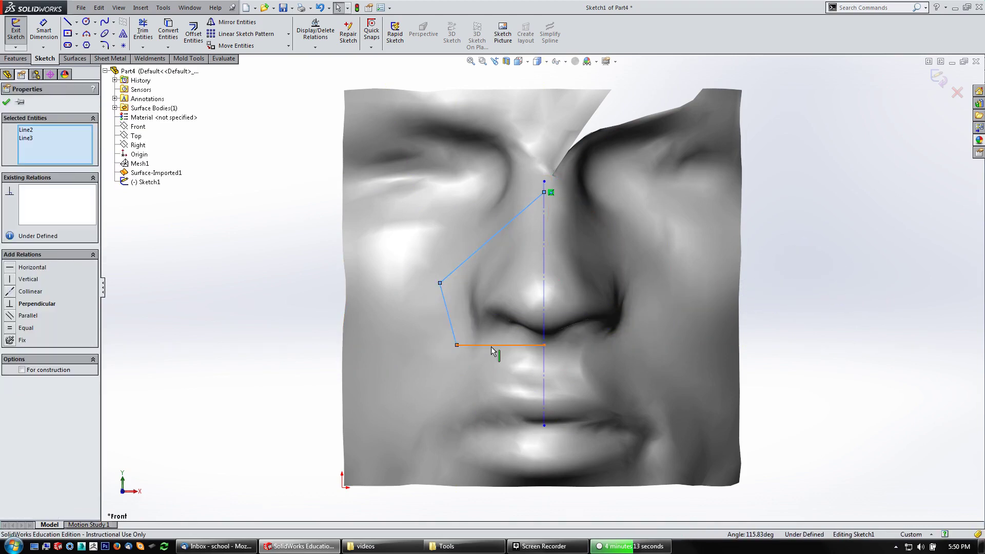
{"action": "left_click_drag", "start_coordinate": [495, 346], "coordinate": [497, 364]}
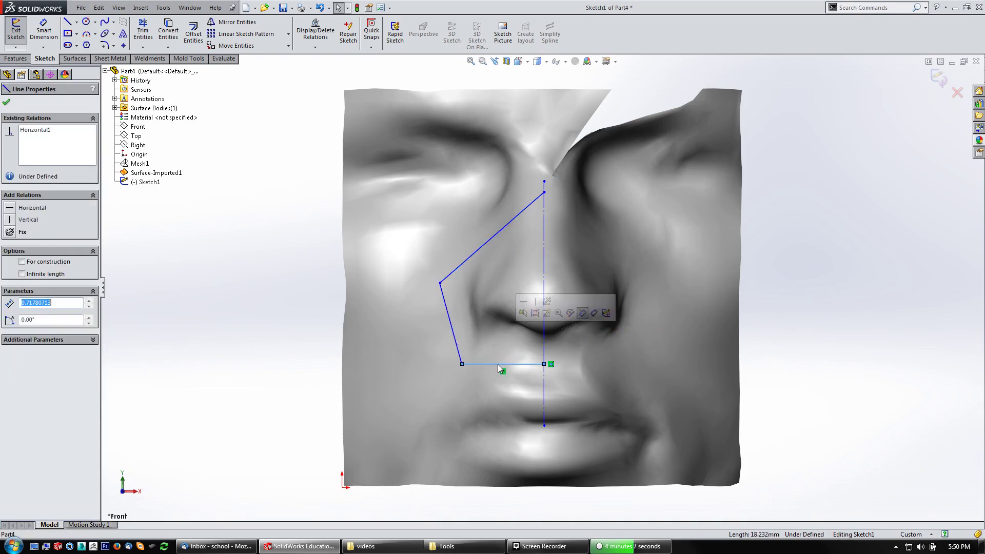
Mirror the three half-outline segments about the vertical centerline to form a closed pentagon around the nose
{"action": "left_click", "coordinate": [455, 321], "text": "ctrl"}
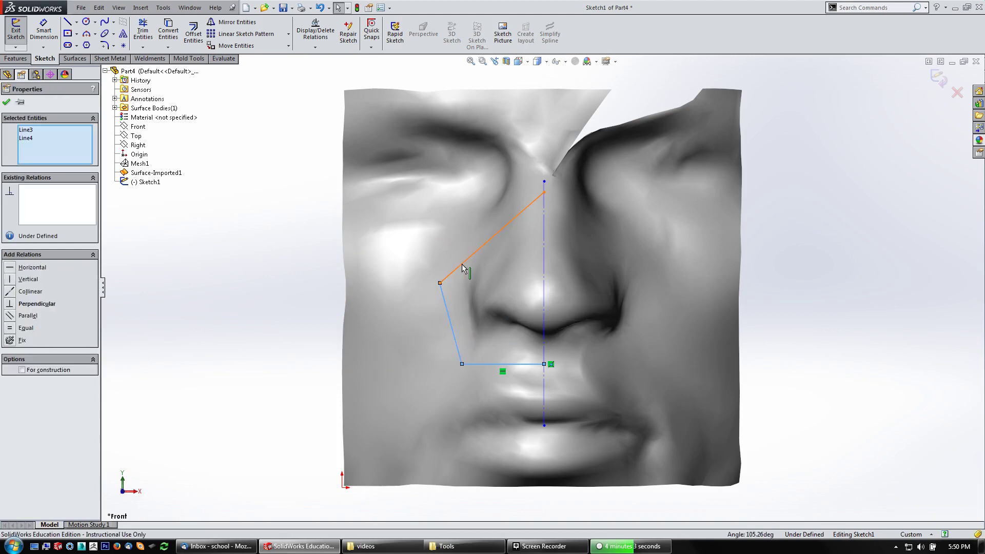
{"action": "left_click", "coordinate": [461, 263], "text": "ctrl"}
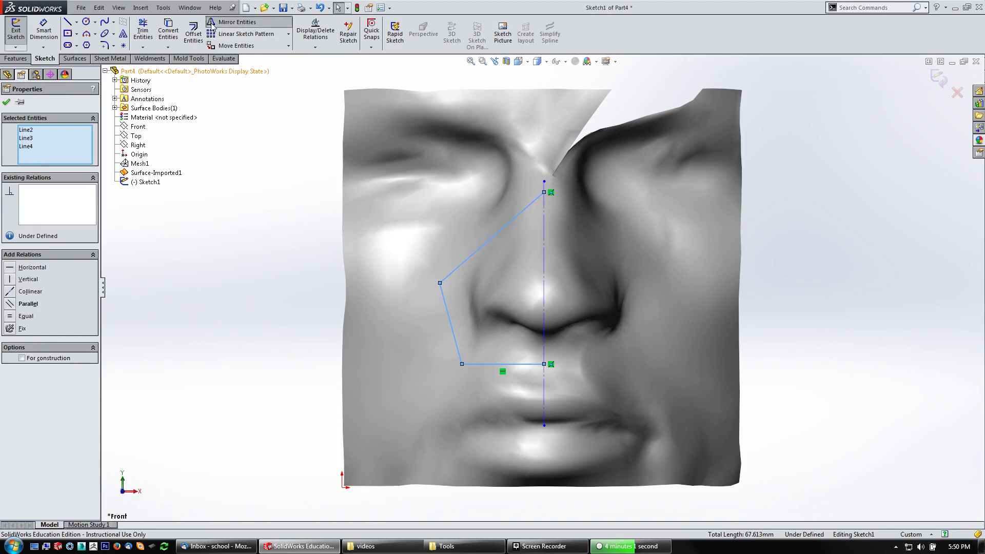
{"action": "left_click", "coordinate": [233, 22]}
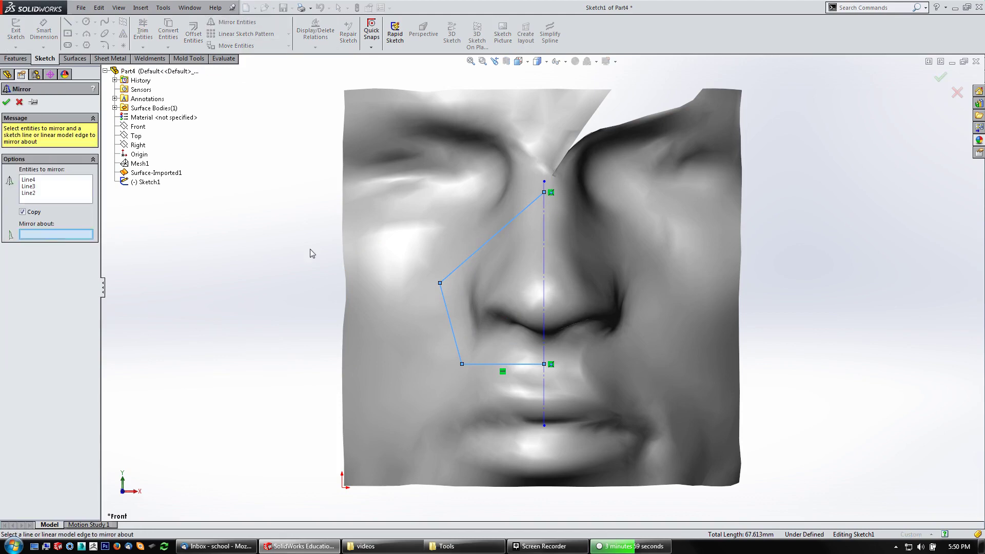
{"action": "left_click", "coordinate": [543, 256]}
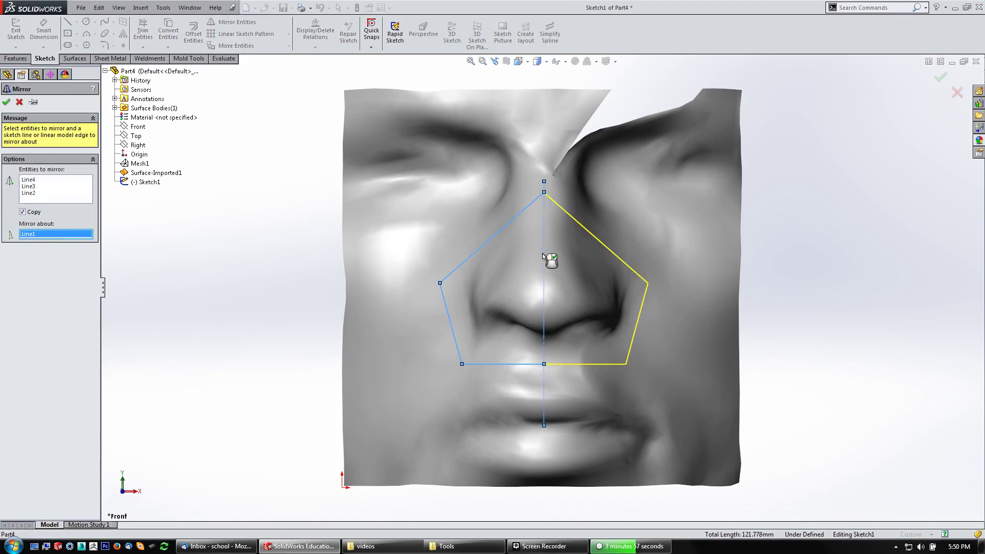
{"action": "right_click", "coordinate": [542, 253]}
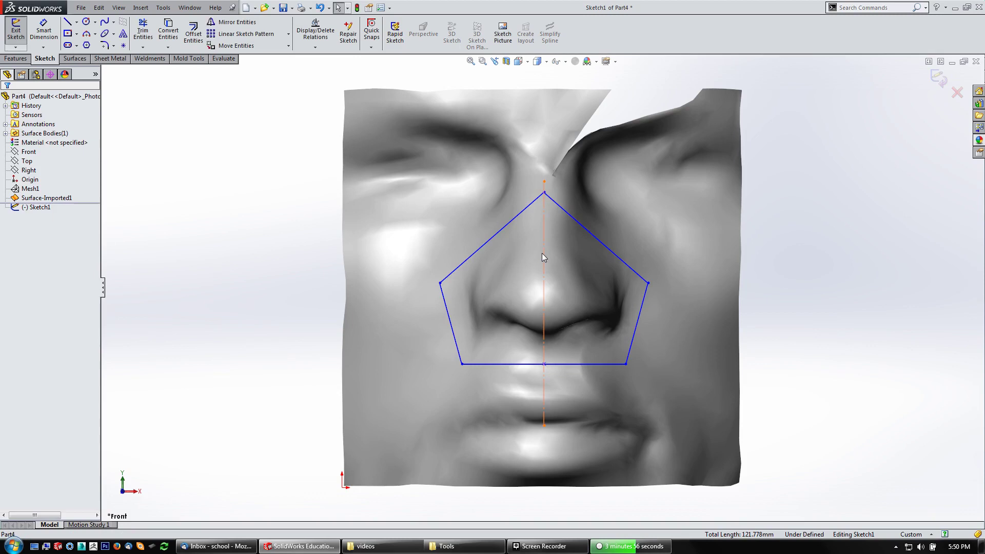
Round all five corners of the pentagon outline with 0.4 in sketch fillets, accepting that the geometry may move
{"action": "left_click", "coordinate": [544, 193]}
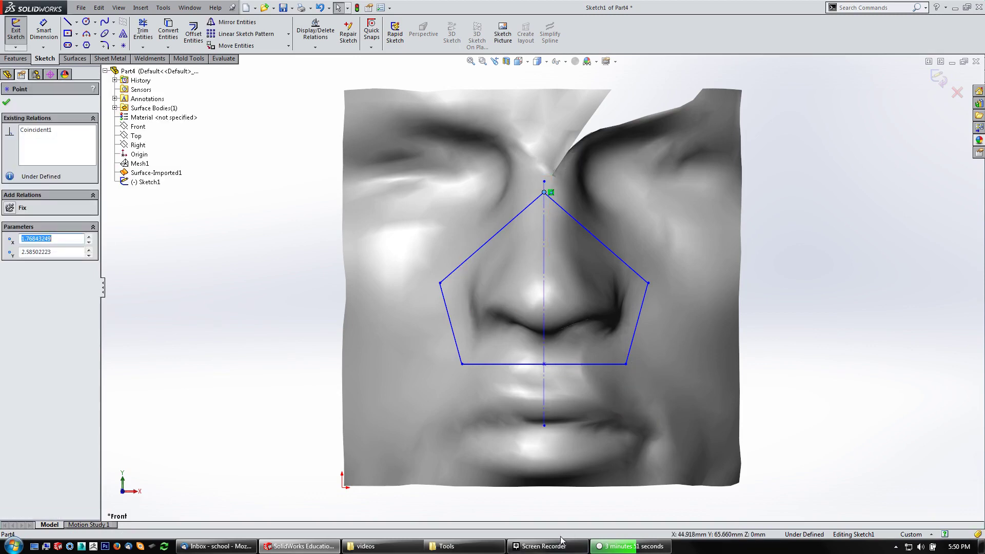
{"action": "mouse_move", "coordinate": [553, 551]}
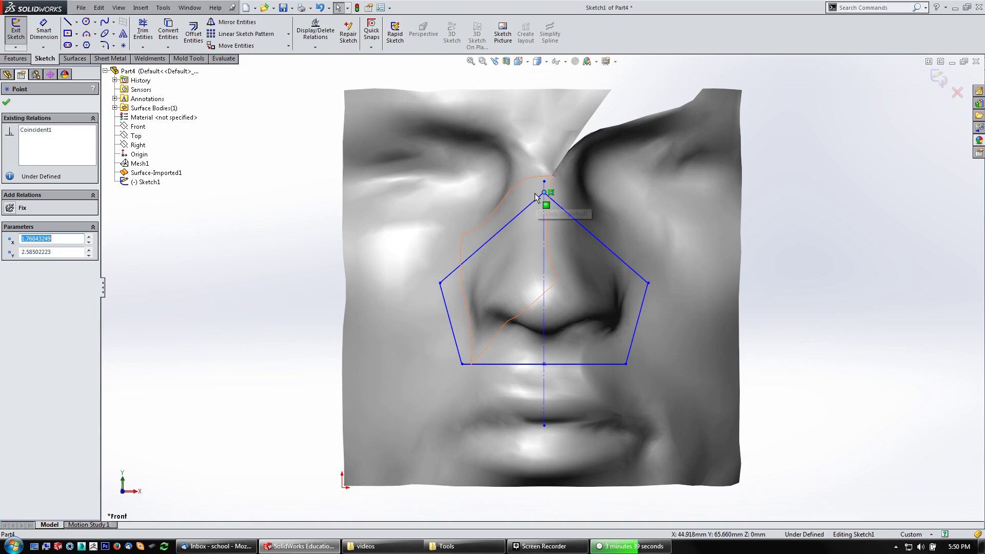
{"action": "left_click", "coordinate": [440, 283], "text": "ctrl"}
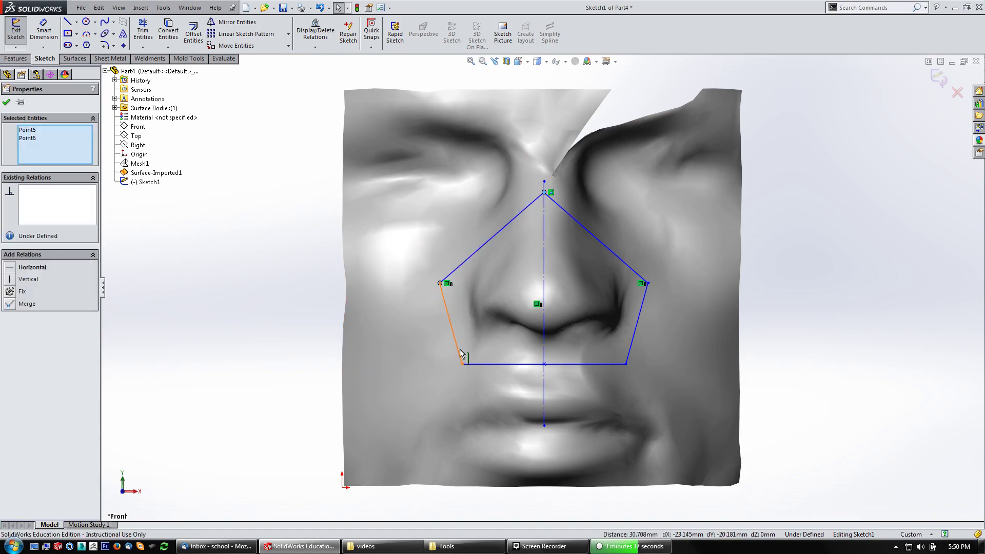
{"action": "left_click", "coordinate": [462, 364], "text": "ctrl"}
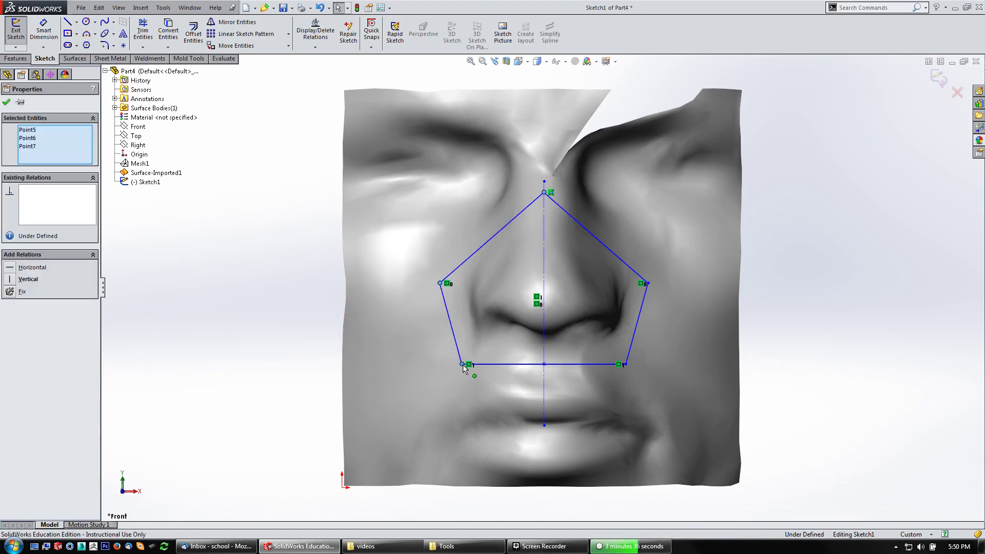
{"action": "left_click", "coordinate": [625, 364], "text": "ctrl"}
{"action": "left_click", "coordinate": [649, 283], "text": "ctrl"}
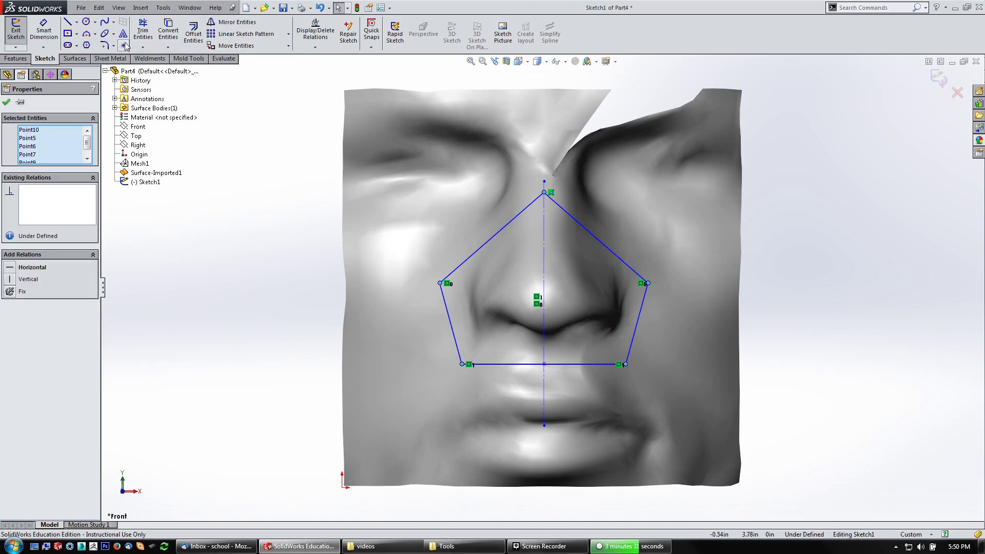
{"action": "left_click", "coordinate": [104, 46]}
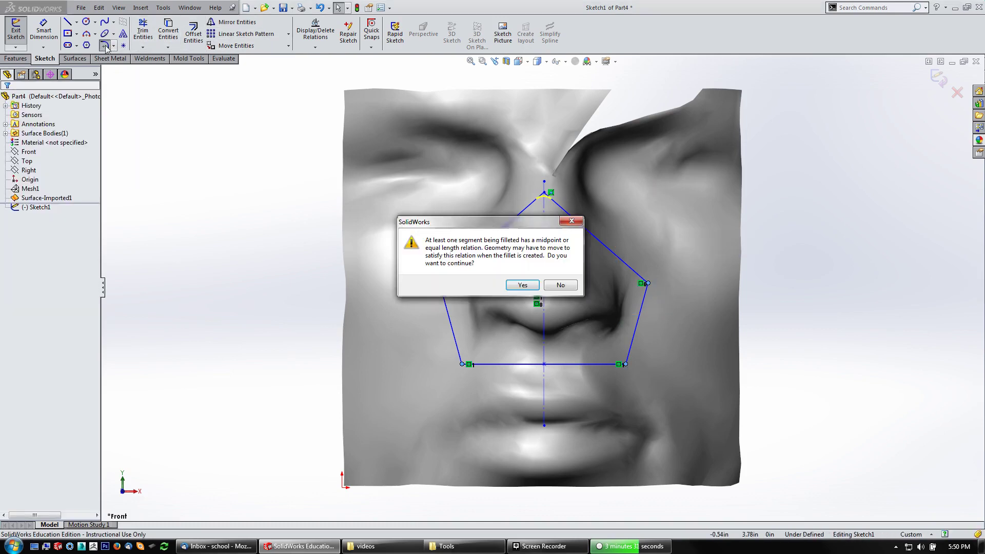
{"action": "left_click", "coordinate": [521, 285]}
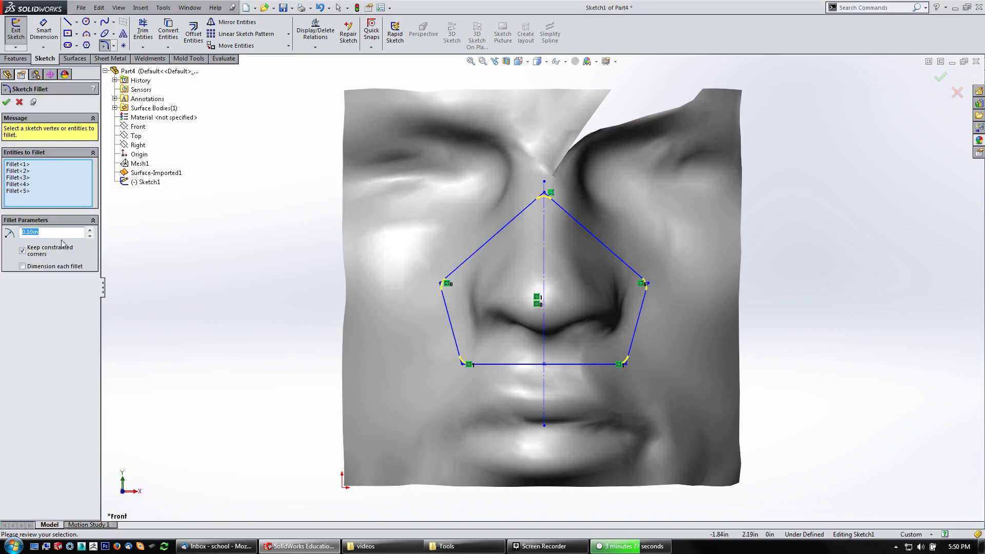
{"action": "type", "text": "."}
{"action": "type", "text": "3"}
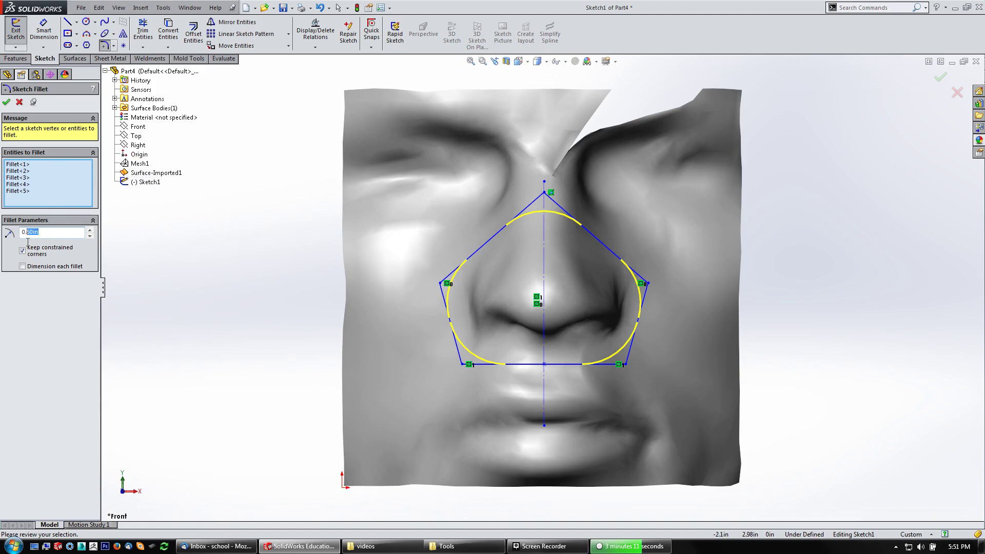
{"action": "type", "text": "4"}
{"action": "key", "text": "Return"}
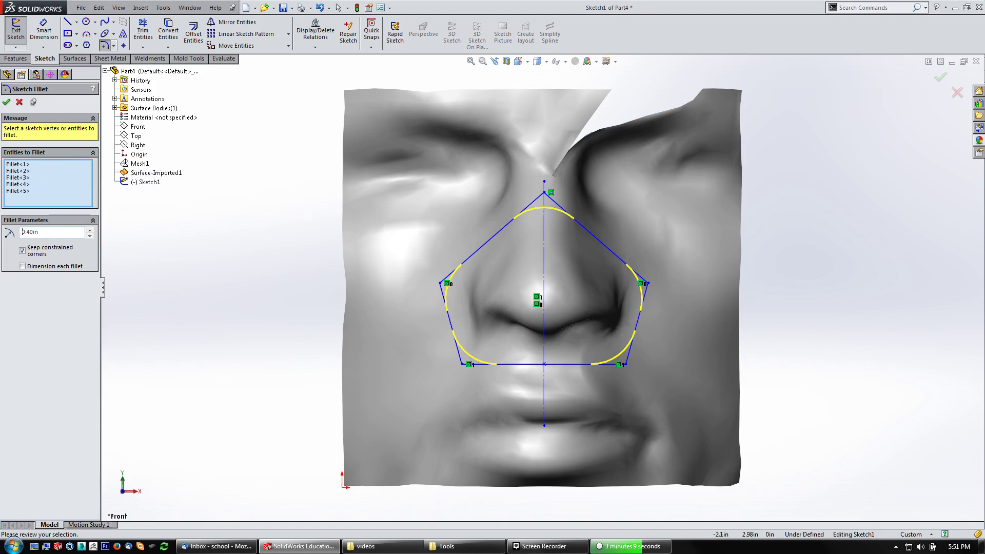
{"action": "left_click", "coordinate": [939, 77]}
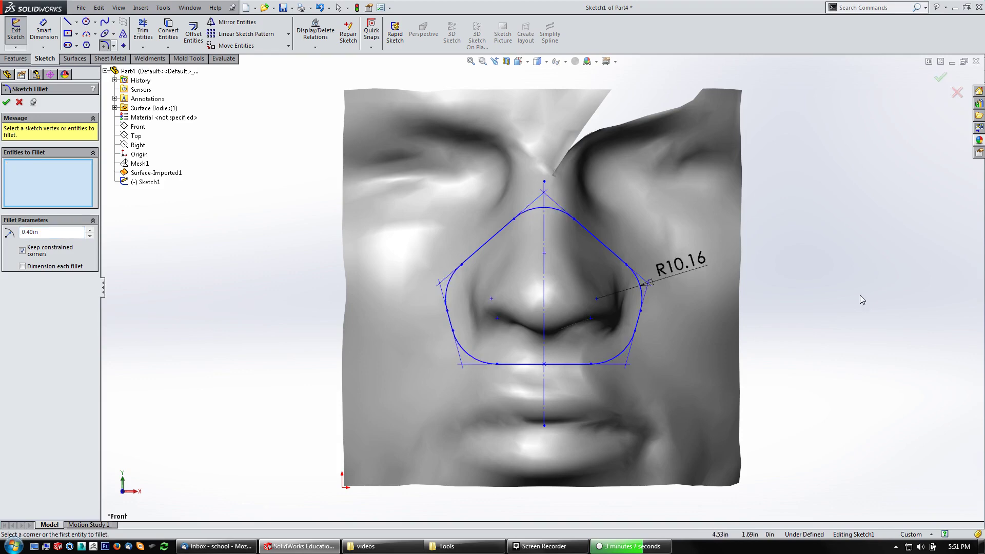
Exit the sketch of the rounded pentagon outline
{"action": "middle_click_drag", "start_coordinate": [858, 295], "coordinate": [815, 309]}
{"action": "left_click", "coordinate": [944, 79]}
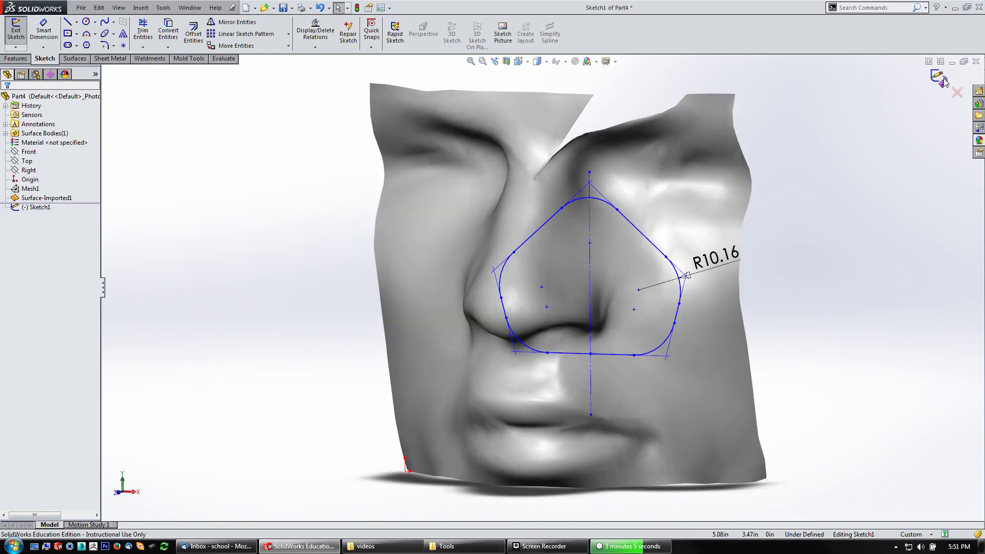
{"action": "left_click", "coordinate": [942, 78]}
Try to extrude the rounded outline directly from the sketch toward the face
{"action": "middle_click_drag", "start_coordinate": [806, 281], "coordinate": [733, 288]}
{"action": "middle_click_drag", "start_coordinate": [903, 292], "coordinate": [825, 309]}
{"action": "scroll", "coordinate": [825, 309], "scroll_direction": "down", "scroll_amount": 2}
{"action": "scroll", "coordinate": [824, 309], "scroll_direction": "up", "scroll_amount": 2}
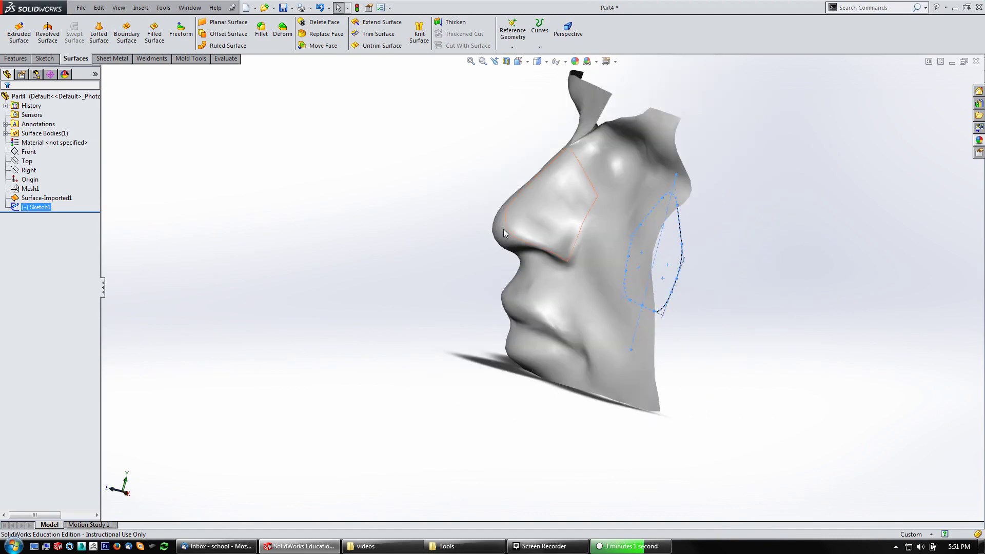
{"action": "scroll", "coordinate": [687, 242], "scroll_direction": "down", "scroll_amount": 5}
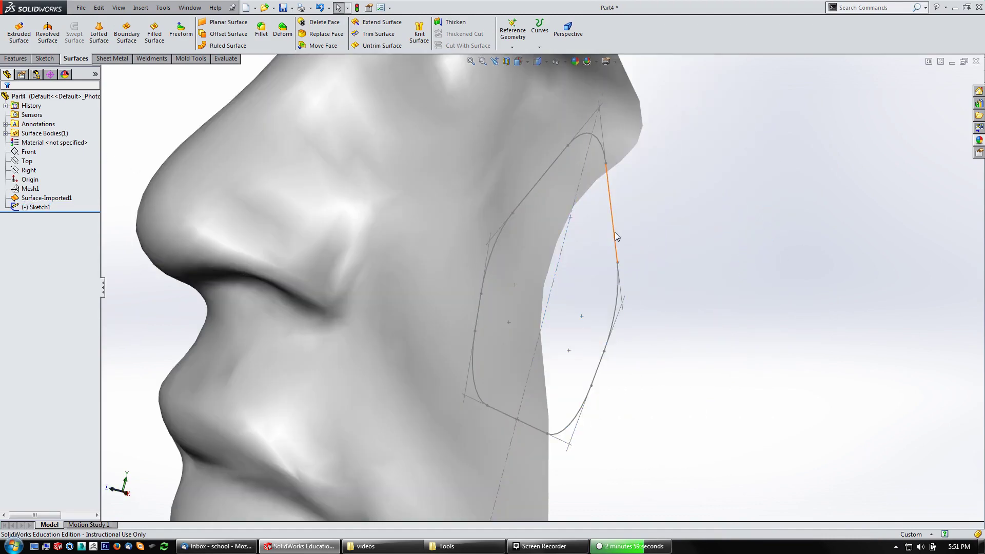
{"action": "left_click", "coordinate": [616, 236]}
{"action": "scroll", "coordinate": [269, 178], "scroll_direction": "up", "scroll_amount": 5}
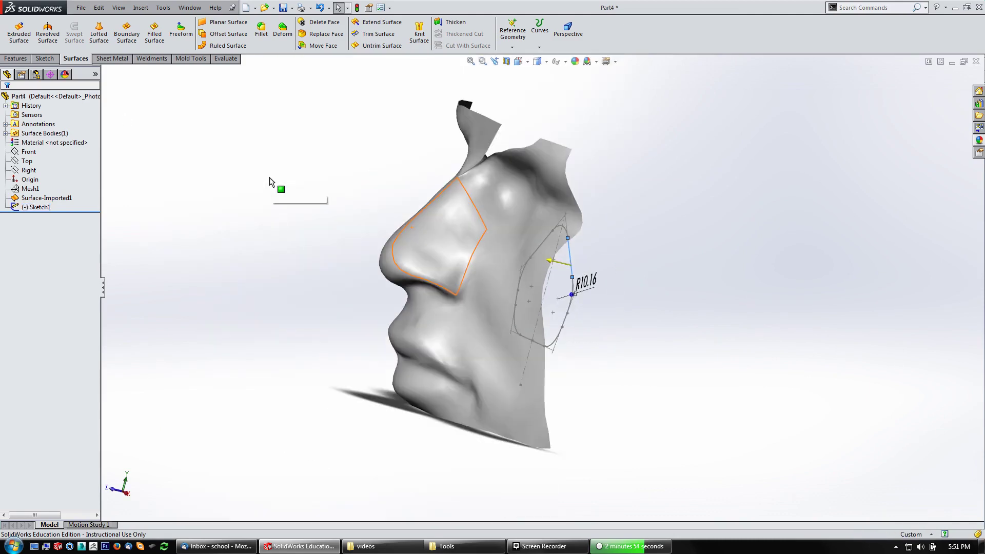
{"action": "mouse_move", "coordinate": [269, 178]}
{"action": "middle_mouse_down"}
{"action": "mouse_move", "coordinate": [324, 180]}
{"action": "mouse_move", "coordinate": [277, 184]}
{"action": "middle_mouse_up"}
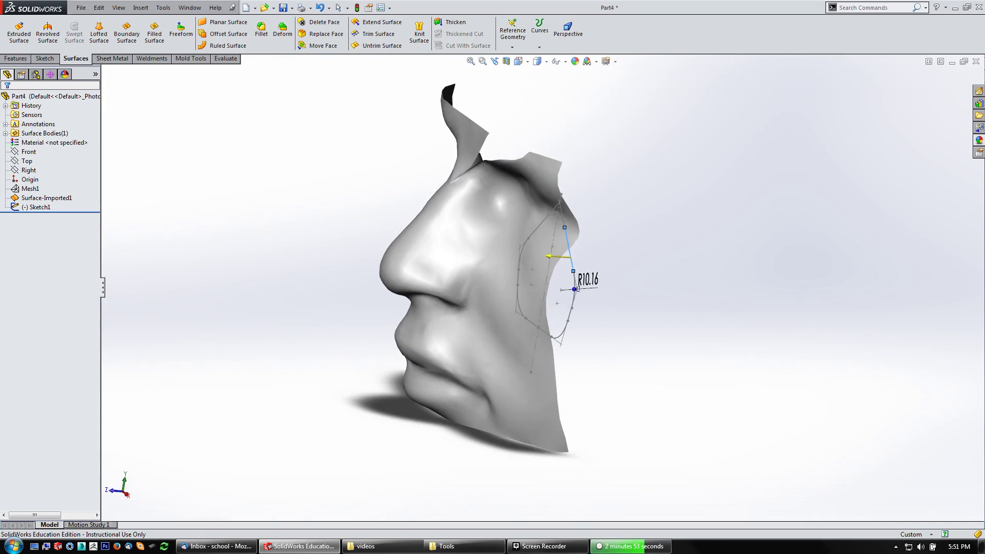
{"action": "left_click", "coordinate": [553, 261]}
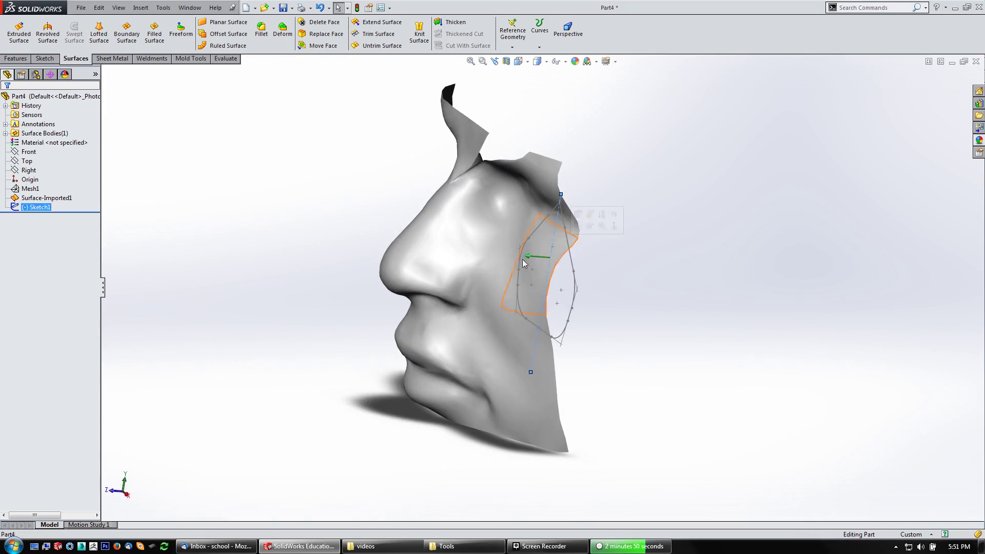
{"action": "scroll", "coordinate": [614, 280], "scroll_direction": "down", "scroll_amount": 4}
{"action": "mouse_move", "coordinate": [605, 282]}
{"action": "middle_mouse_down"}
{"action": "mouse_move", "coordinate": [528, 272]}
{"action": "mouse_move", "coordinate": [537, 269]}
{"action": "middle_mouse_up"}
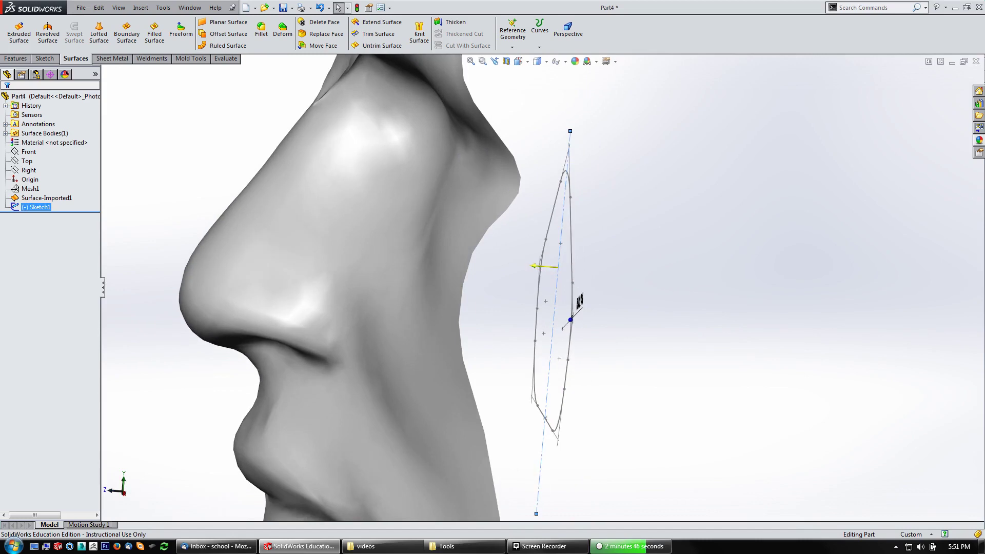
{"action": "left_click", "coordinate": [578, 302]}
{"action": "left_click_drag", "start_coordinate": [533, 266], "coordinate": [471, 260]}
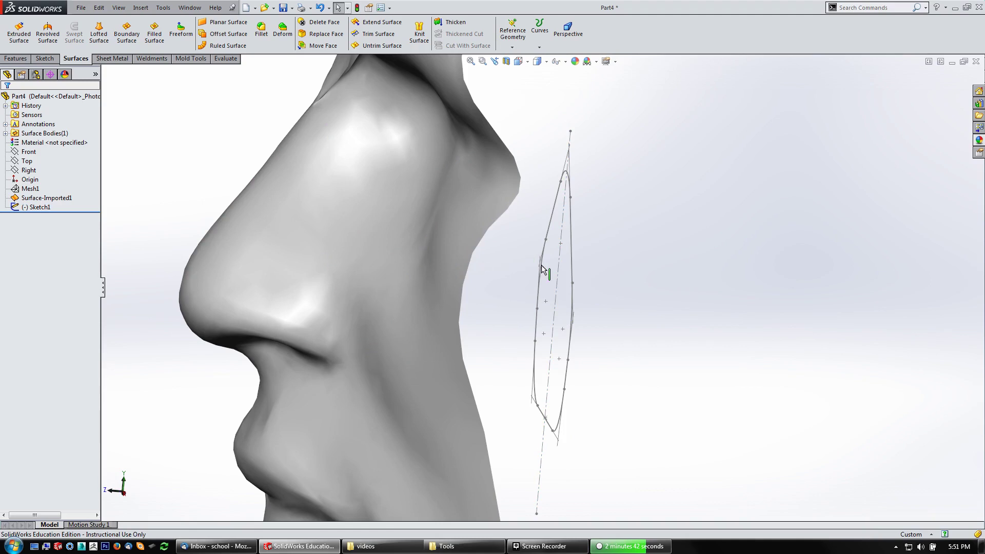
Extrude the rounded outline about 2.6 in forward as a solid passing through and beyond the nose
{"action": "left_click", "coordinate": [572, 259]}
{"action": "mouse_move", "coordinate": [570, 258]}
{"action": "left_mouse_down"}
{"action": "mouse_move", "coordinate": [319, 268]}
{"action": "mouse_move", "coordinate": [96, 245]}
{"action": "left_mouse_up"}
{"action": "scroll", "coordinate": [229, 289], "scroll_direction": "up", "scroll_amount": 5}
{"action": "middle_click_drag", "start_coordinate": [230, 290], "coordinate": [244, 282]}
Edit the extrusion around the nose, setting its draft angle to 3 degrees and its depth to 2.4 in
{"action": "left_click", "coordinate": [40, 216]}
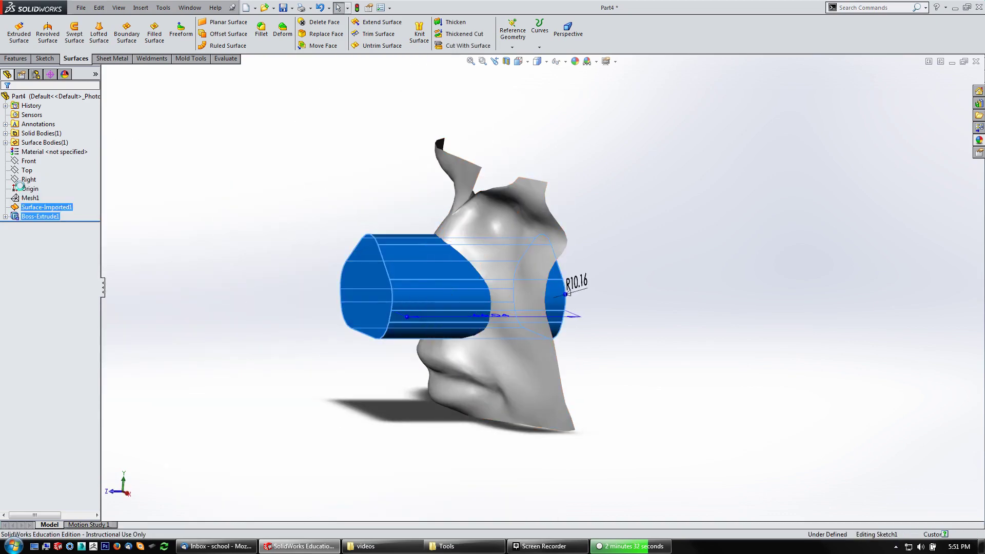
{"action": "left_click", "coordinate": [22, 190]}
{"action": "left_click", "coordinate": [10, 218]}
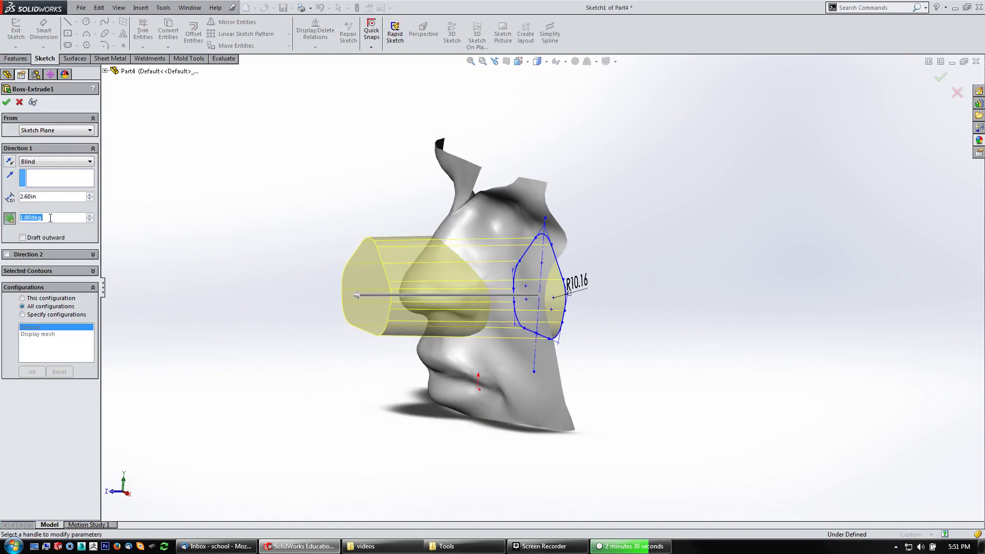
{"action": "type", "text": "3"}
{"action": "key", "text": "Return"}
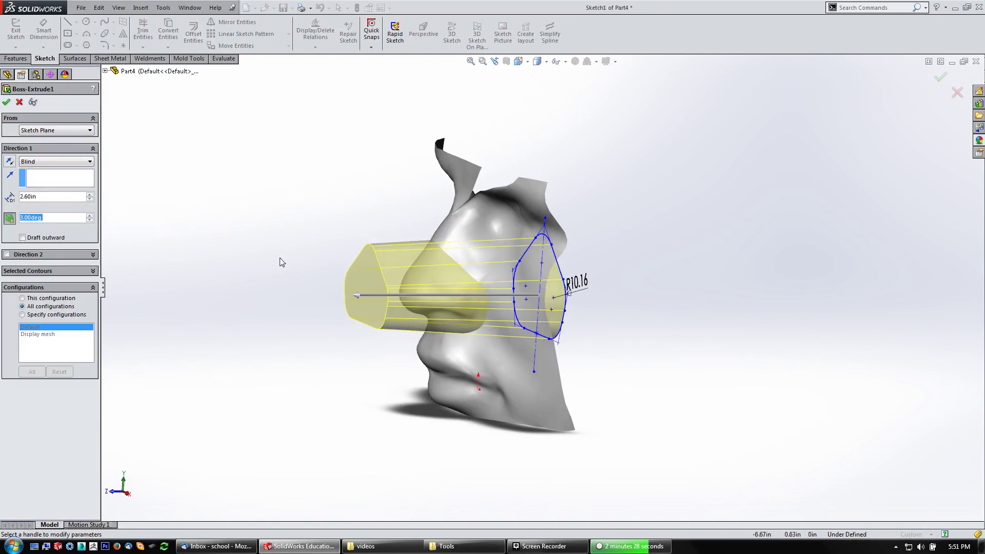
{"action": "left_click_drag", "start_coordinate": [40, 197], "coordinate": [25, 206]}
{"action": "type", "text": "2.4"}
{"action": "key", "text": "Return"}
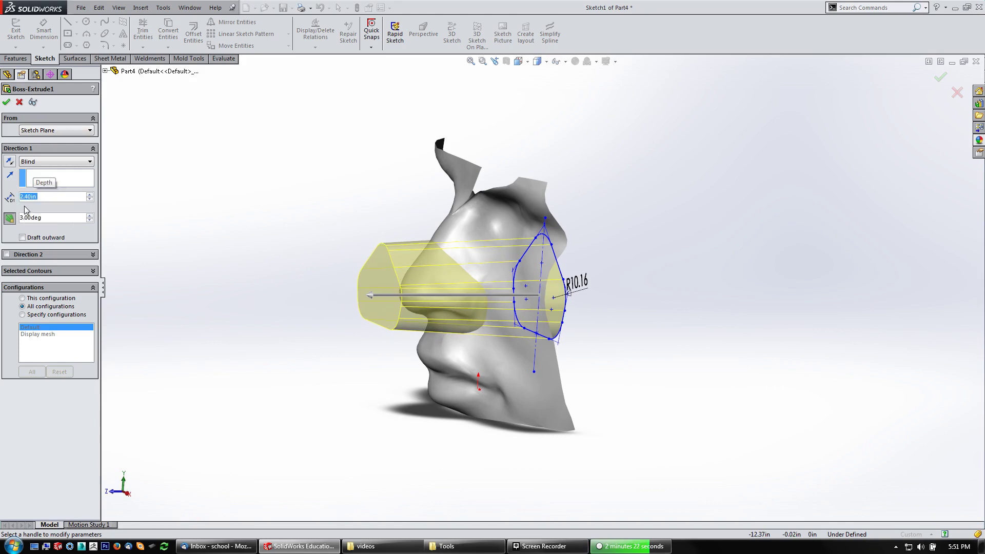
{"action": "left_click", "coordinate": [6, 101]}
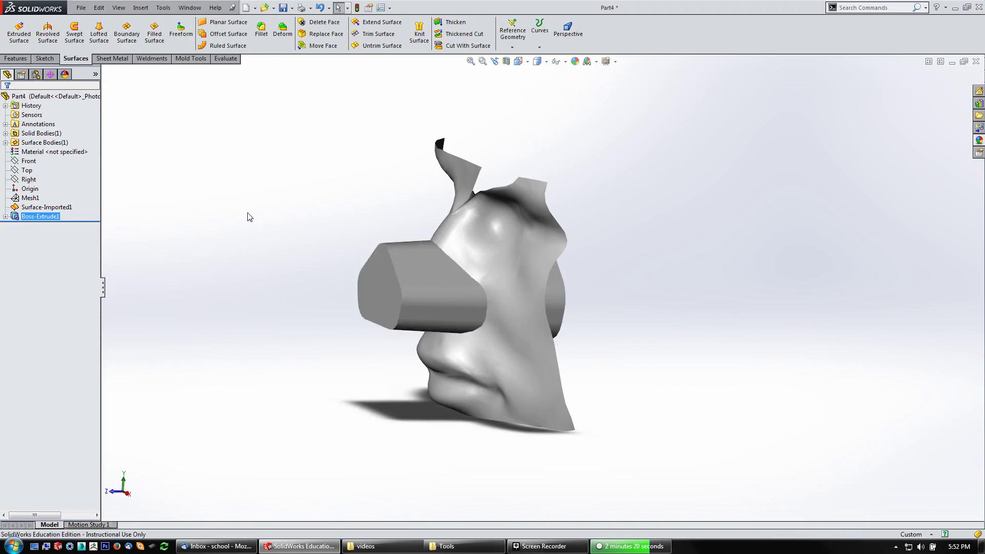
Cut the extruded solid with the imported face surface, keeping the portion in front of the face
{"action": "mouse_move", "coordinate": [247, 217]}
{"action": "middle_mouse_down"}
{"action": "mouse_move", "coordinate": [226, 256]}
{"action": "mouse_move", "coordinate": [231, 200]}
{"action": "mouse_move", "coordinate": [255, 210]}
{"action": "middle_mouse_up"}
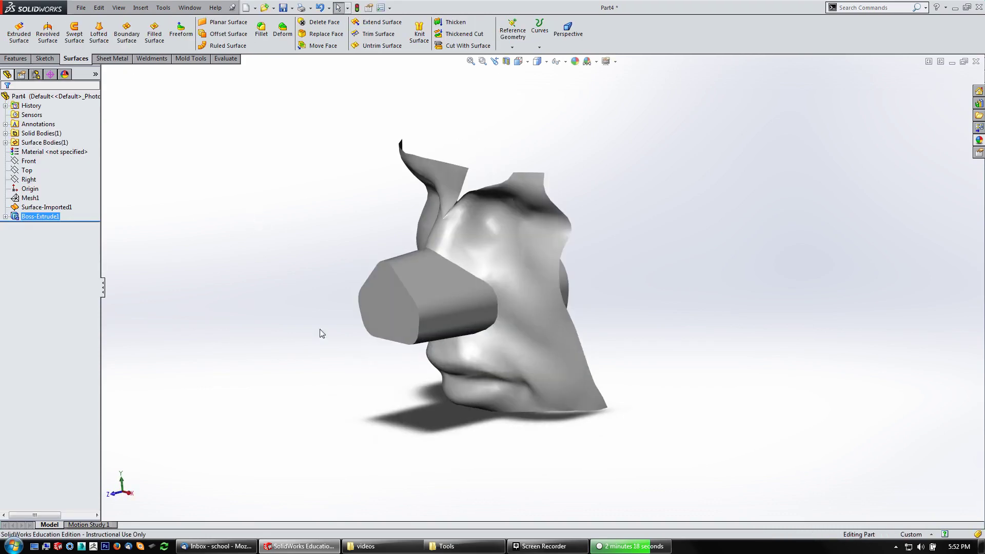
{"action": "scroll", "coordinate": [333, 341], "scroll_direction": "down", "scroll_amount": 3}
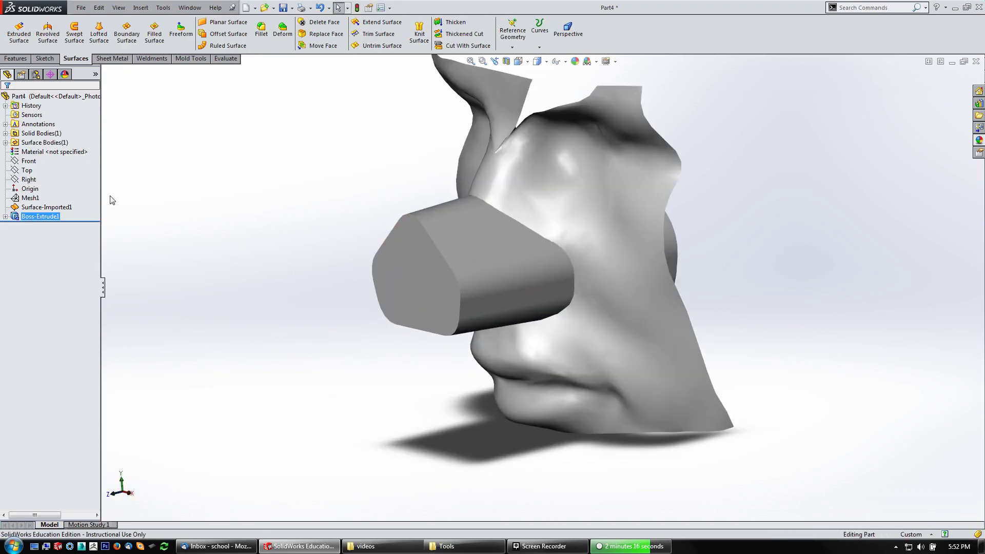
{"action": "left_click", "coordinate": [146, 8]}
{"action": "mouse_move", "coordinate": [153, 33]}
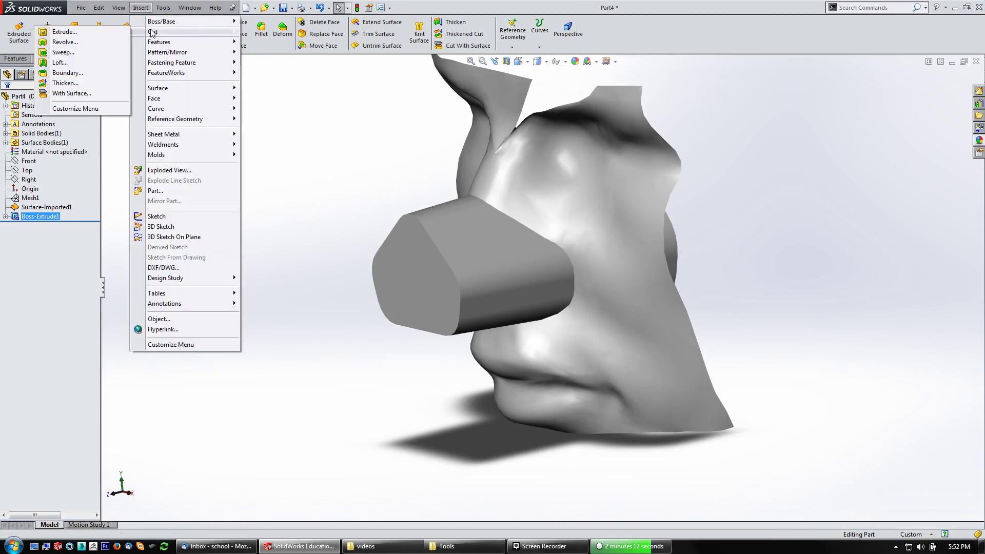
{"action": "left_click", "coordinate": [71, 93]}
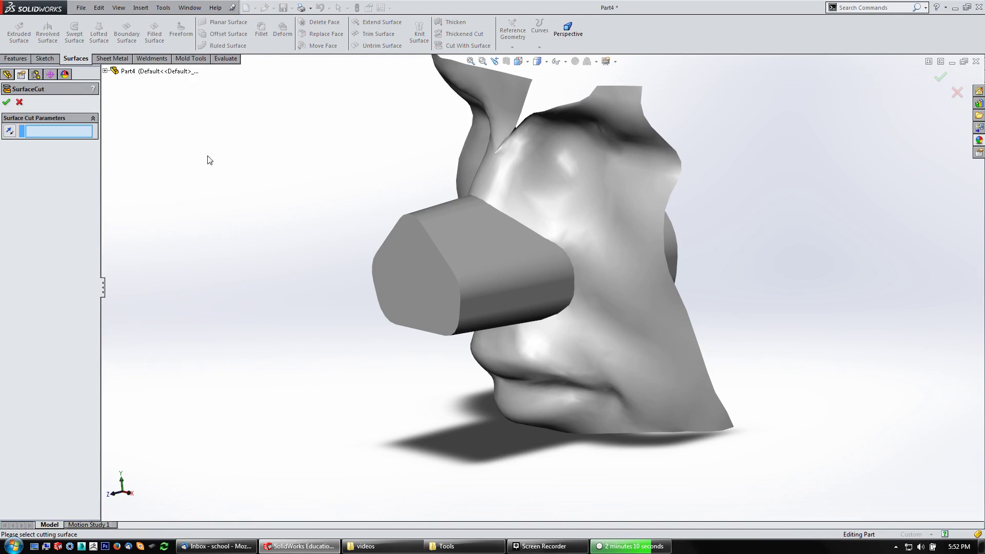
{"action": "left_click", "coordinate": [457, 182]}
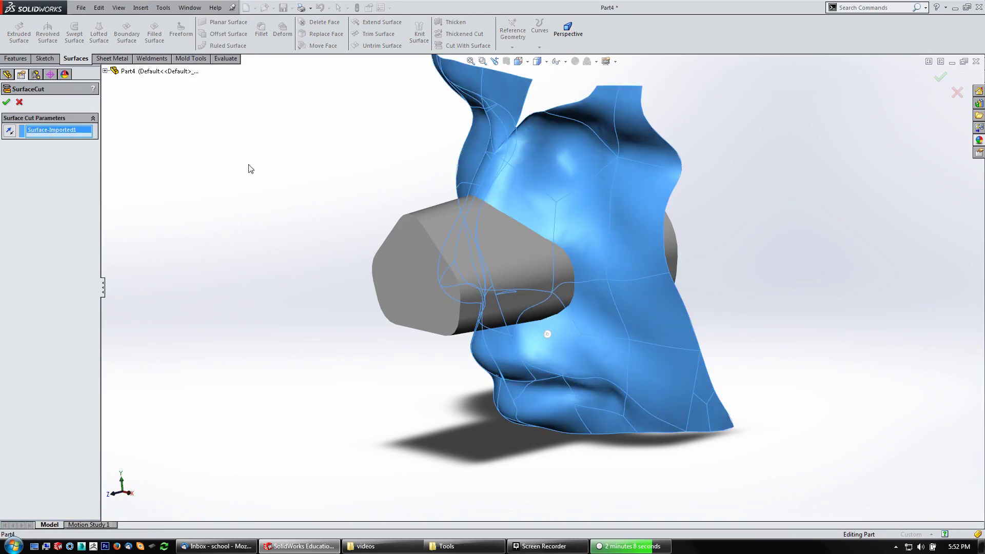
{"action": "left_click", "coordinate": [6, 102]}
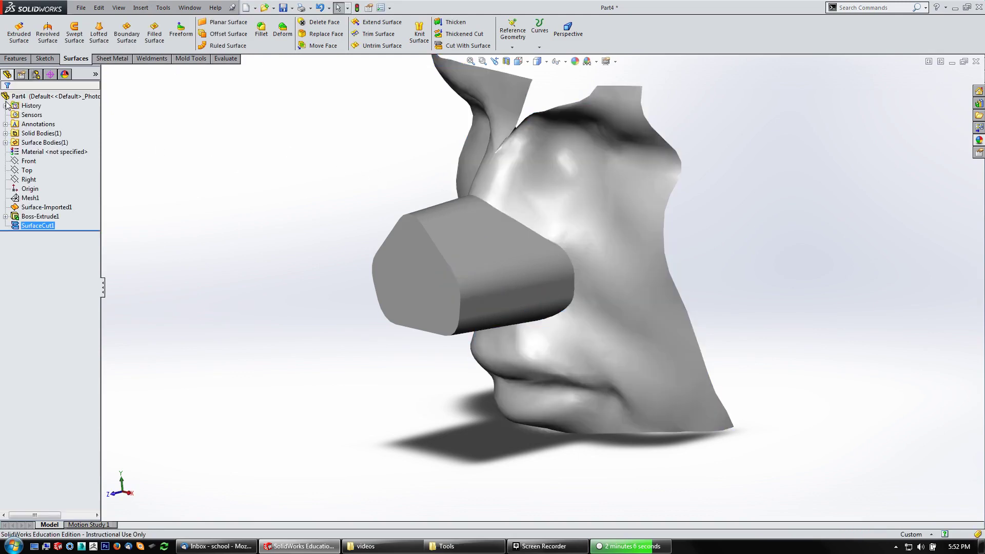
Hide the imported face surface so that only the cut solid is shown
{"action": "middle_click_drag", "start_coordinate": [288, 251], "coordinate": [304, 297]}
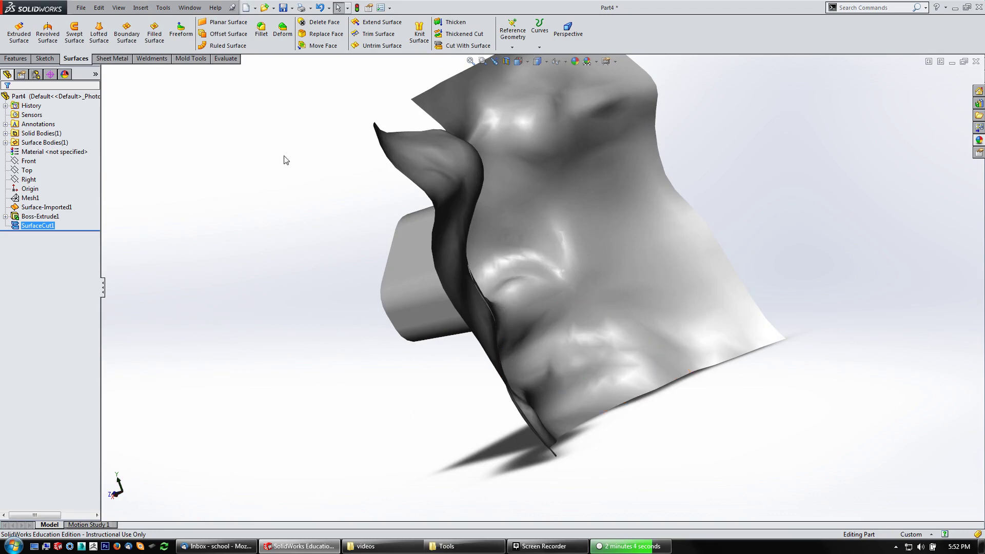
{"action": "middle_click_drag", "start_coordinate": [284, 158], "coordinate": [246, 279]}
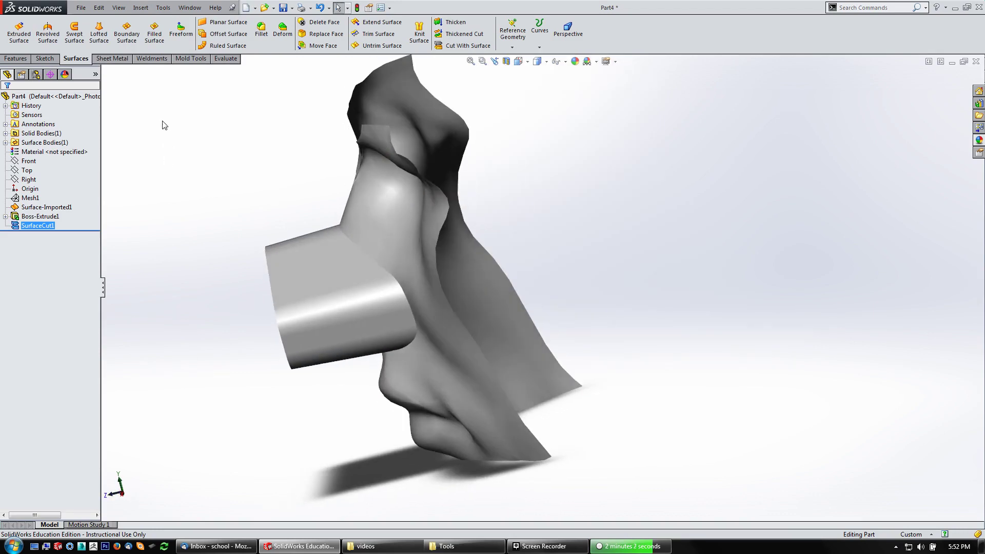
{"action": "left_click", "coordinate": [381, 187]}
{"action": "left_click", "coordinate": [421, 155]}
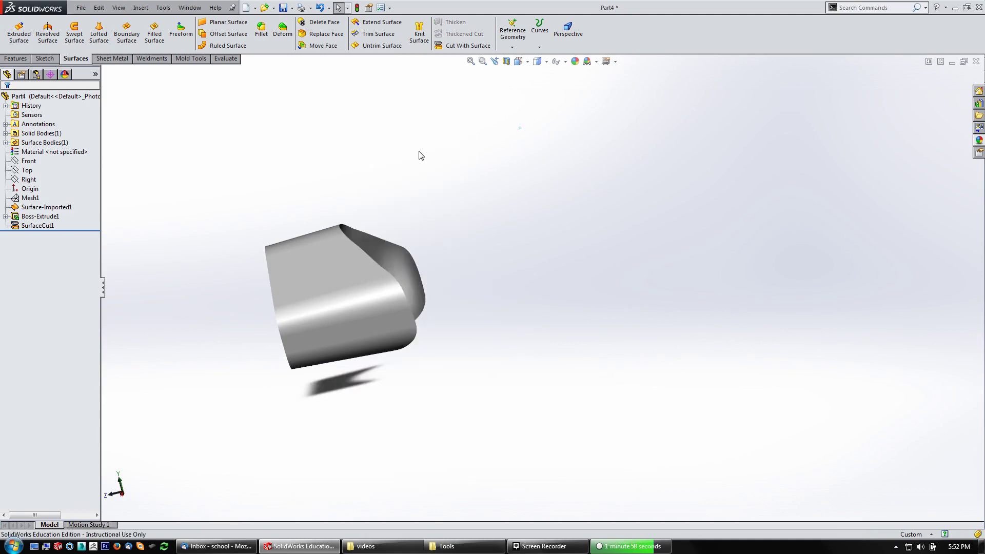
Fillet the solid's rim edge around the nose cavity with tangent propagation and a constant 0.05 in radius
{"action": "middle_click_drag", "start_coordinate": [280, 207], "coordinate": [183, 258]}
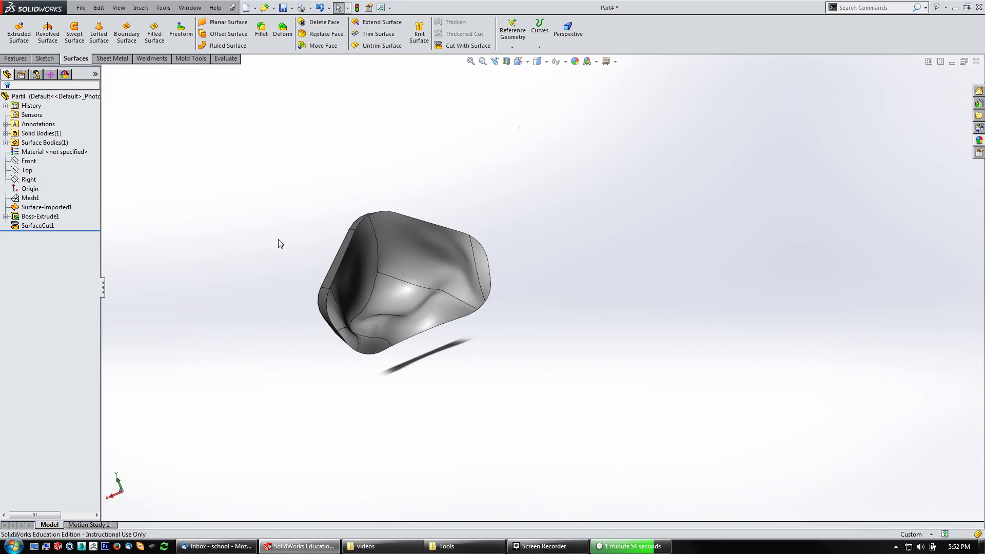
{"action": "middle_click_drag", "start_coordinate": [278, 239], "coordinate": [263, 257]}
{"action": "scroll", "coordinate": [385, 272], "scroll_direction": "down", "scroll_amount": 2}
{"action": "middle_click_drag", "start_coordinate": [398, 277], "coordinate": [268, 231]}
{"action": "scroll", "coordinate": [368, 284], "scroll_direction": "down", "scroll_amount": 2}
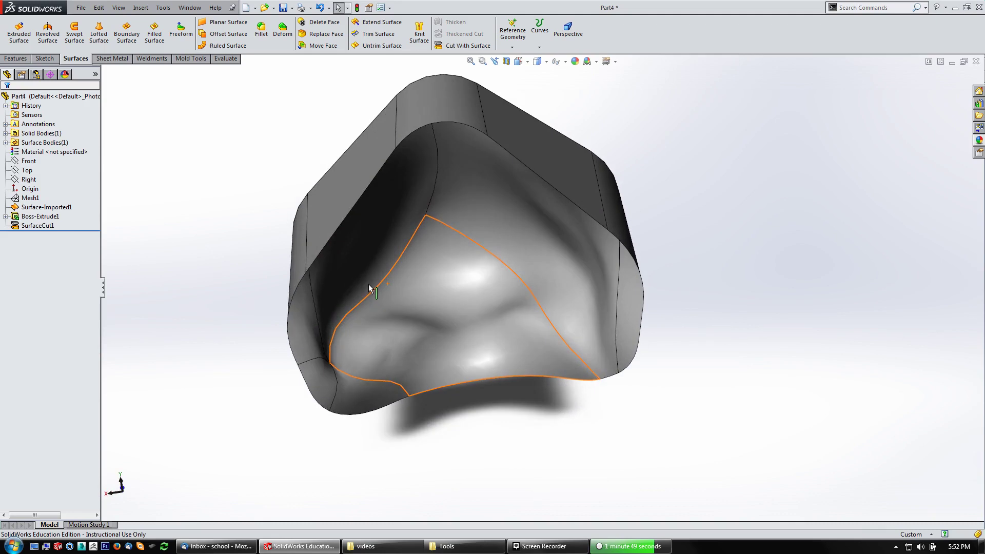
{"action": "left_click", "coordinate": [337, 237]}
{"action": "left_click", "coordinate": [410, 201]}
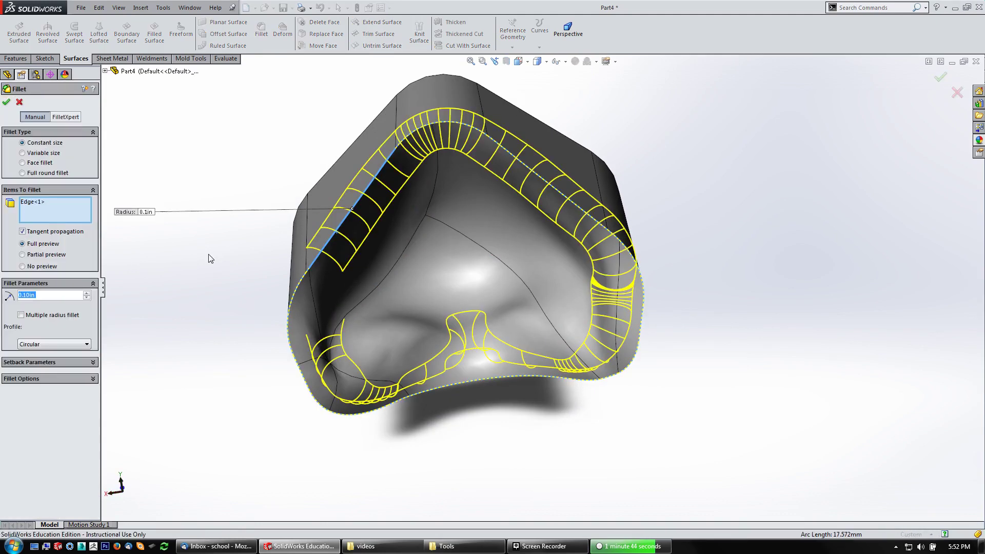
{"action": "mouse_move", "coordinate": [208, 257]}
{"action": "middle_mouse_down"}
{"action": "mouse_move", "coordinate": [272, 226]}
{"action": "mouse_move", "coordinate": [164, 228]}
{"action": "mouse_move", "coordinate": [151, 211]}
{"action": "mouse_move", "coordinate": [146, 218]}
{"action": "mouse_move", "coordinate": [262, 223]}
{"action": "mouse_move", "coordinate": [234, 223]}
{"action": "mouse_move", "coordinate": [220, 246]}
{"action": "middle_mouse_up"}
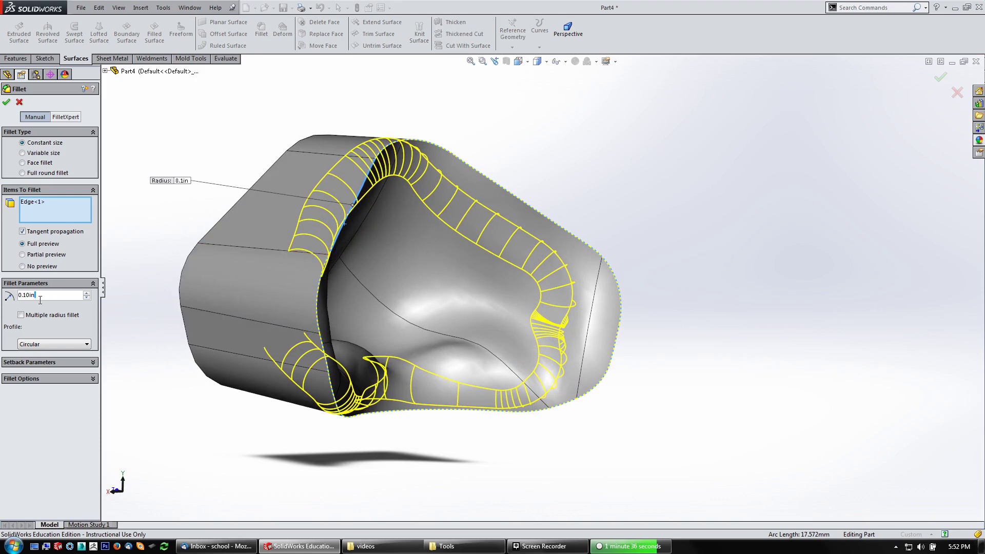
{"action": "left_click_drag", "start_coordinate": [40, 300], "coordinate": [26, 305]}
{"action": "type", "text": "0.05"}
{"action": "left_click", "coordinate": [35, 305]}
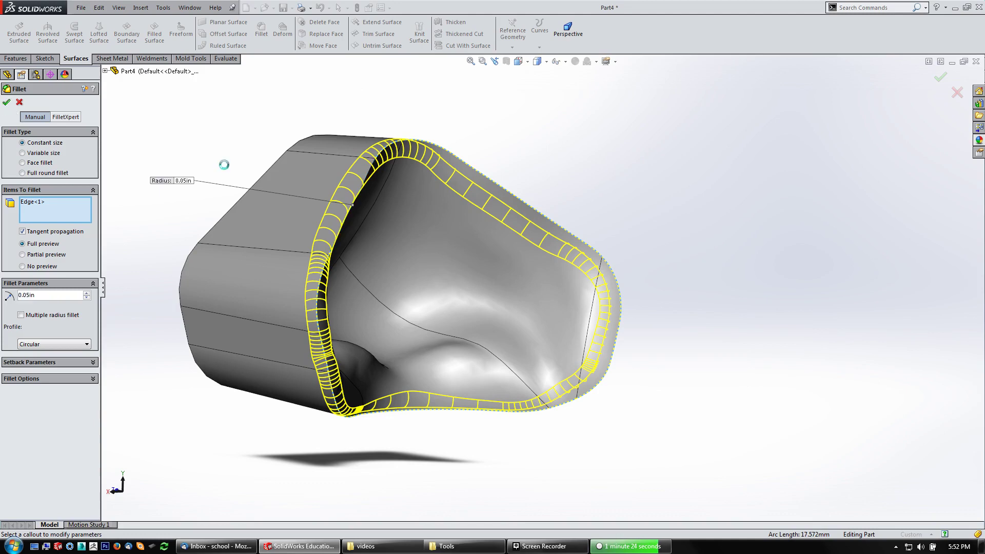
Examine the filleted rim and the nose-shaped cavity of the solid from several sides
{"action": "middle_click_drag", "start_coordinate": [602, 322], "coordinate": [515, 393]}
{"action": "scroll", "coordinate": [606, 381], "scroll_direction": "down", "scroll_amount": 3}
{"action": "scroll", "coordinate": [598, 380], "scroll_direction": "up", "scroll_amount": 3}
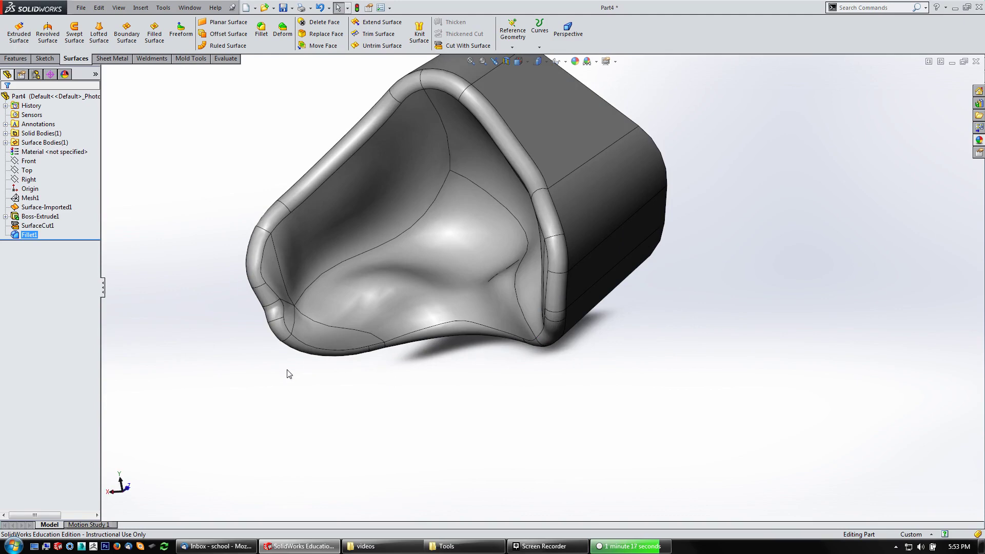
{"action": "middle_click_drag", "start_coordinate": [318, 338], "coordinate": [482, 342]}
{"action": "middle_click_drag", "start_coordinate": [369, 395], "coordinate": [397, 349]}
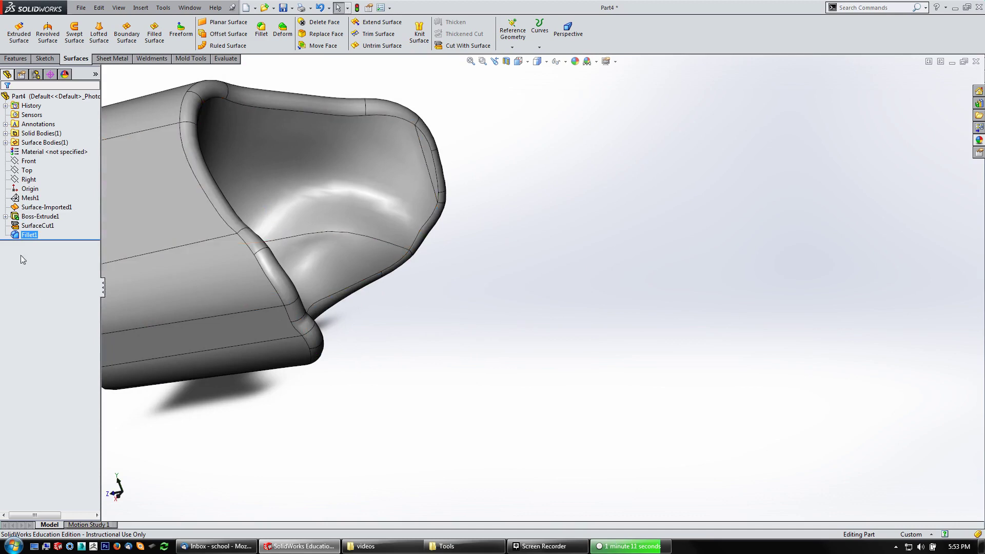
{"action": "scroll", "coordinate": [567, 285], "scroll_direction": "up", "scroll_amount": 5}
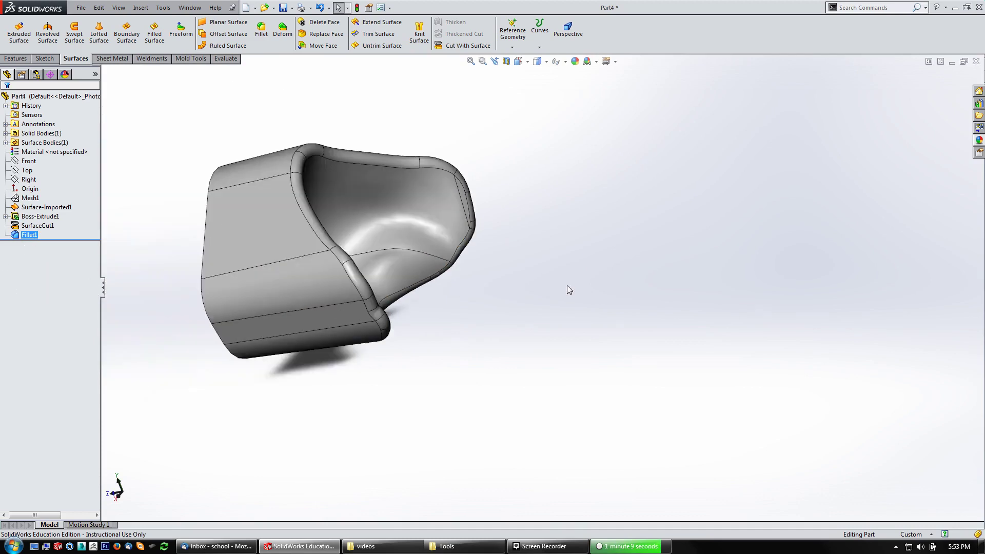
{"action": "scroll", "coordinate": [298, 217], "scroll_direction": "up", "scroll_amount": 3}
{"action": "mouse_move", "coordinate": [267, 226]}
{"action": "middle_mouse_down"}
{"action": "mouse_move", "coordinate": [313, 225]}
{"action": "mouse_move", "coordinate": [195, 234]}
{"action": "mouse_move", "coordinate": [271, 227]}
{"action": "middle_mouse_up"}
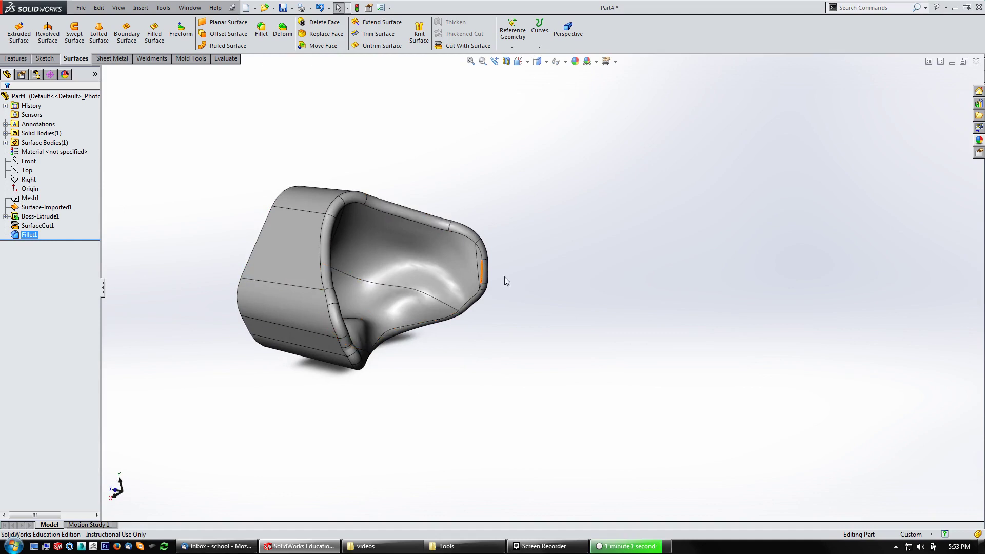
{"action": "middle_click_drag", "start_coordinate": [562, 336], "coordinate": [669, 337]}
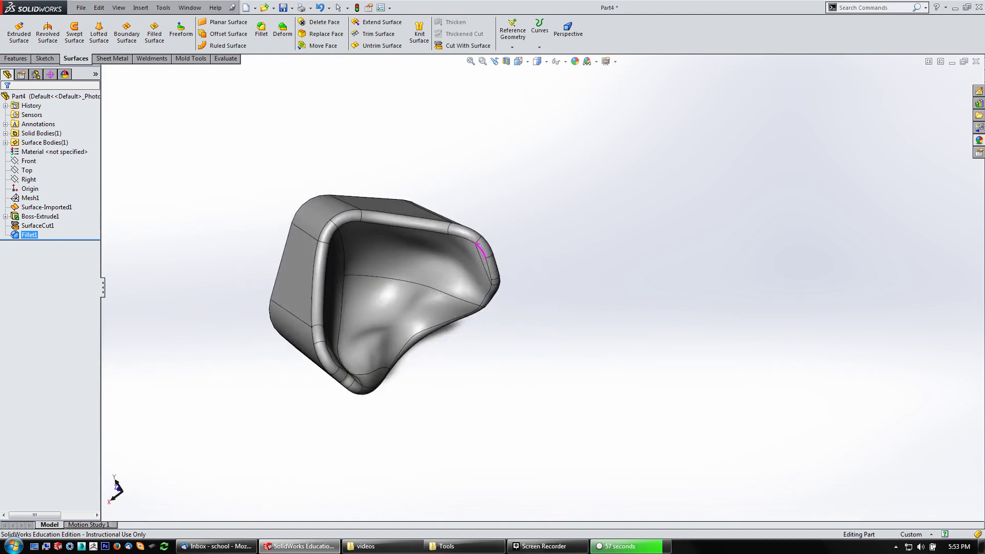
{"action": "middle_click_drag", "start_coordinate": [535, 353], "coordinate": [552, 352]}
{"action": "scroll", "coordinate": [446, 354], "scroll_direction": "down", "scroll_amount": 3}
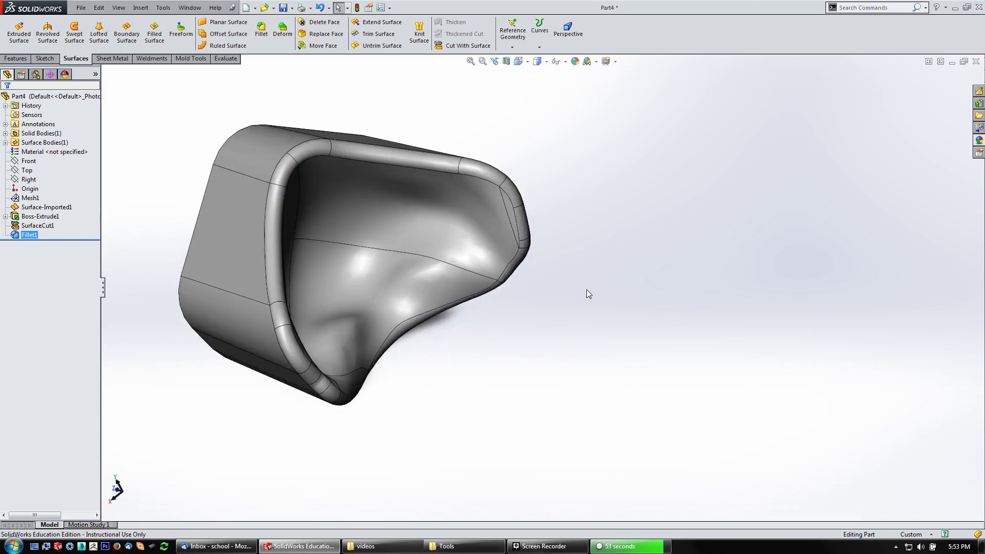
{"action": "mouse_move", "coordinate": [572, 297]}
{"action": "middle_mouse_down"}
{"action": "mouse_move", "coordinate": [608, 297]}
{"action": "mouse_move", "coordinate": [659, 260]}
{"action": "middle_mouse_up"}
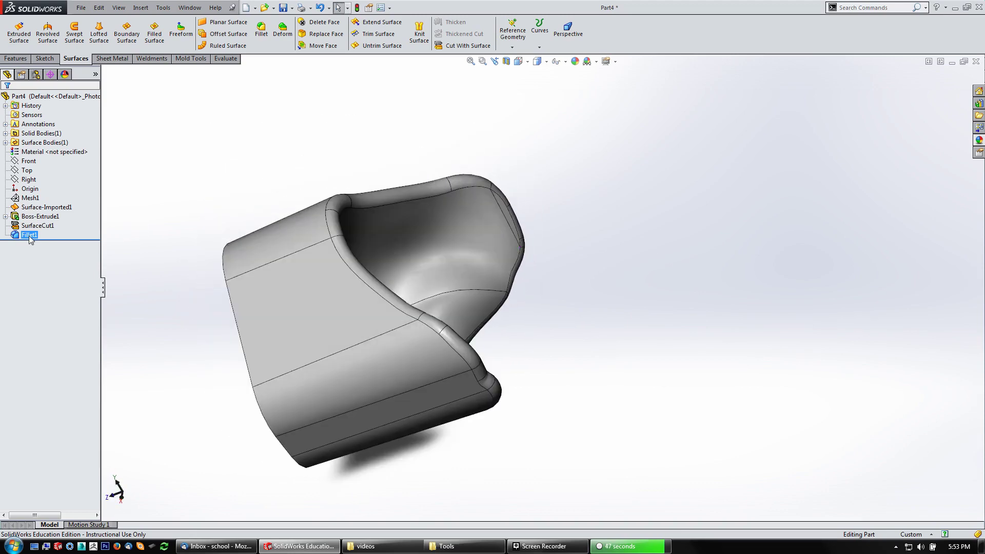
Show the hidden imported face mesh together with the filleted solid
{"action": "left_click", "coordinate": [29, 189]}
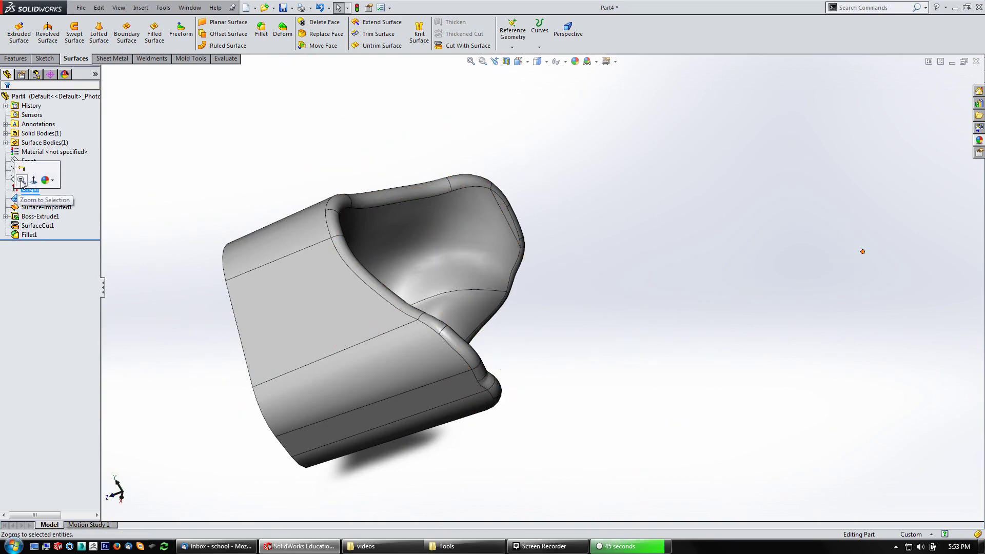
{"action": "right_click", "coordinate": [16, 198]}
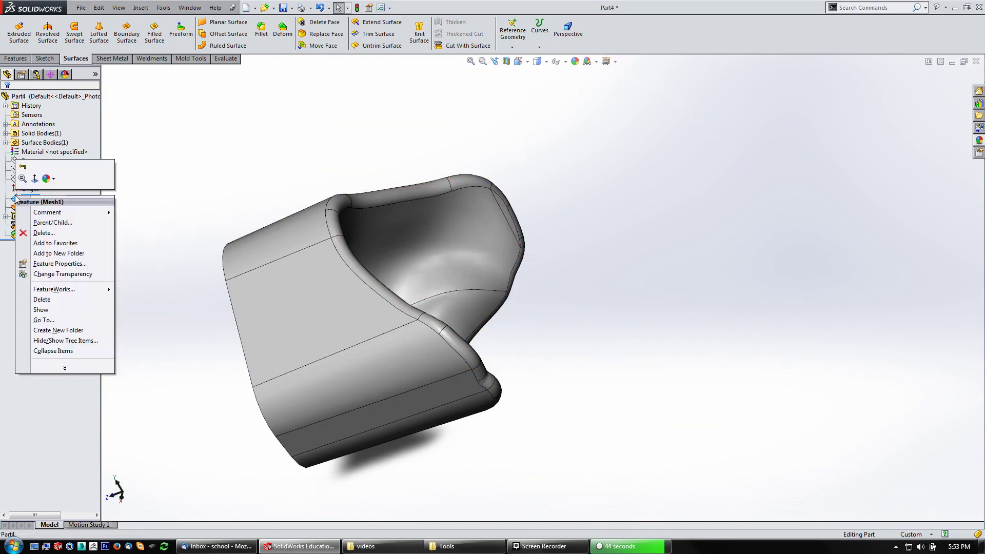
{"action": "left_click", "coordinate": [41, 310]}
Inspect the fit between the solid and the nose from behind and in front of the face mesh
{"action": "middle_click_drag", "start_coordinate": [224, 259], "coordinate": [302, 328]}
{"action": "middle_click_drag", "start_coordinate": [472, 308], "coordinate": [239, 225]}
{"action": "left_click", "coordinate": [247, 224]}
{"action": "middle_click_drag", "start_coordinate": [305, 222], "coordinate": [292, 149]}
{"action": "scroll", "coordinate": [369, 451], "scroll_direction": "up", "scroll_amount": 4}
{"action": "scroll", "coordinate": [419, 459], "scroll_direction": "down", "scroll_amount": 6}
{"action": "scroll", "coordinate": [550, 305], "scroll_direction": "up", "scroll_amount": 4}
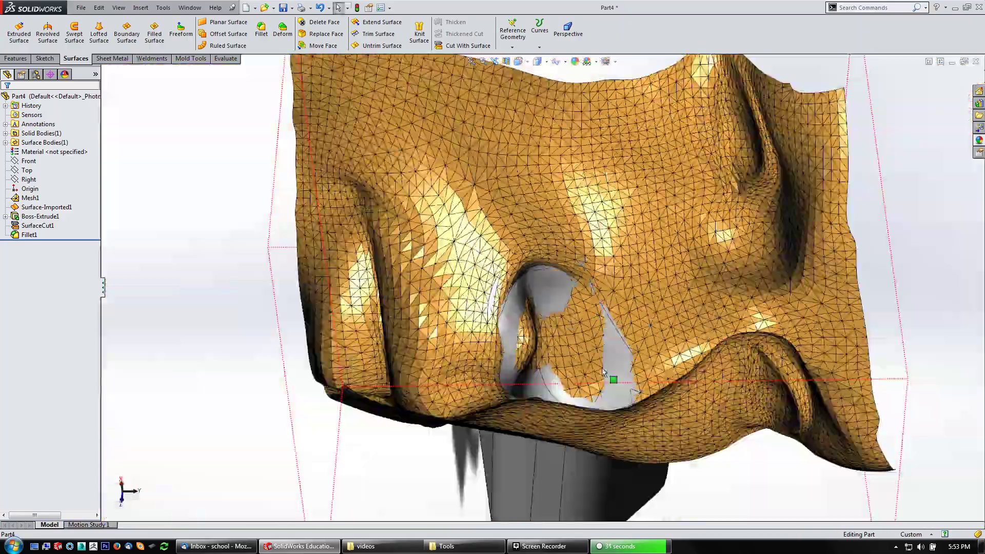
{"action": "middle_click_drag", "start_coordinate": [602, 367], "coordinate": [645, 446]}
{"action": "scroll", "coordinate": [669, 462], "scroll_direction": "down", "scroll_amount": 5}
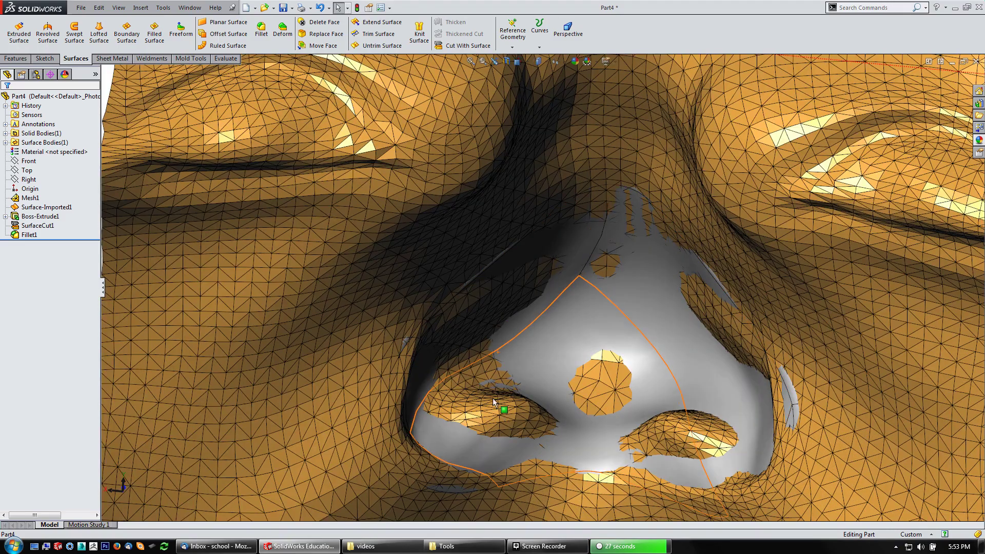
{"action": "scroll", "coordinate": [503, 413], "scroll_direction": "up", "scroll_amount": 3}
{"action": "middle_click_drag", "start_coordinate": [503, 412], "coordinate": [529, 378]}
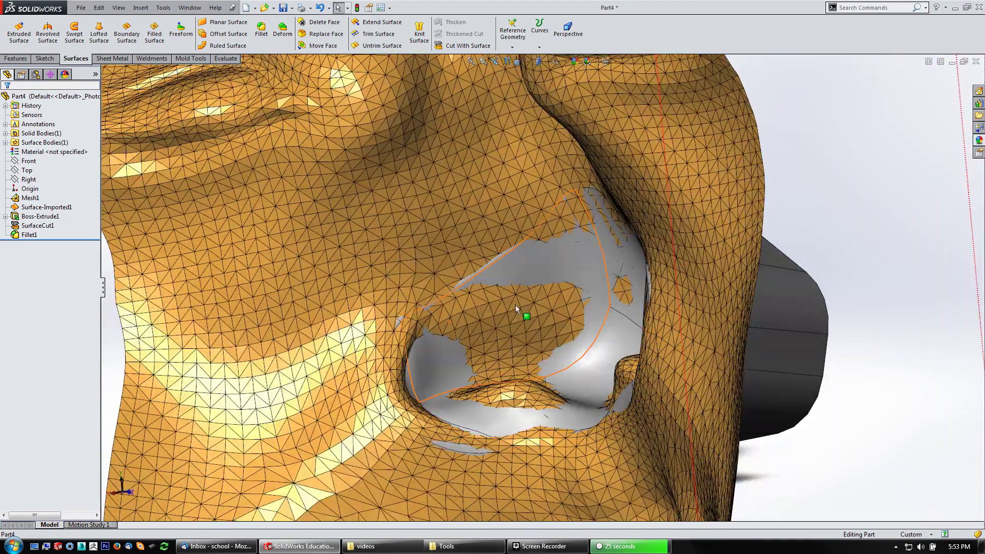
{"action": "scroll", "coordinate": [515, 305], "scroll_direction": "up", "scroll_amount": 3}
{"action": "middle_click_drag", "start_coordinate": [509, 343], "coordinate": [537, 318]}
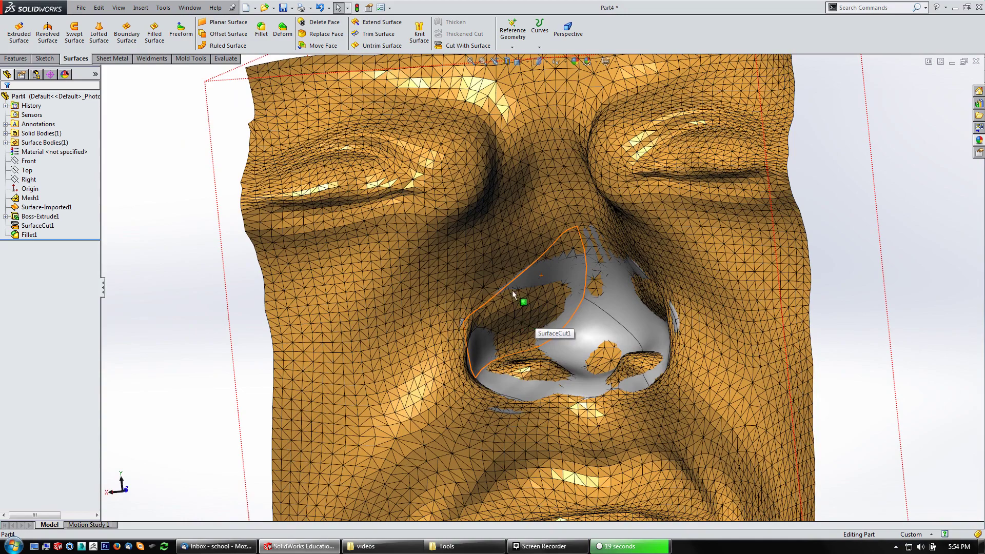
{"action": "middle_click_drag", "start_coordinate": [513, 290], "coordinate": [665, 255]}
{"action": "scroll", "coordinate": [664, 255], "scroll_direction": "up", "scroll_amount": 3}
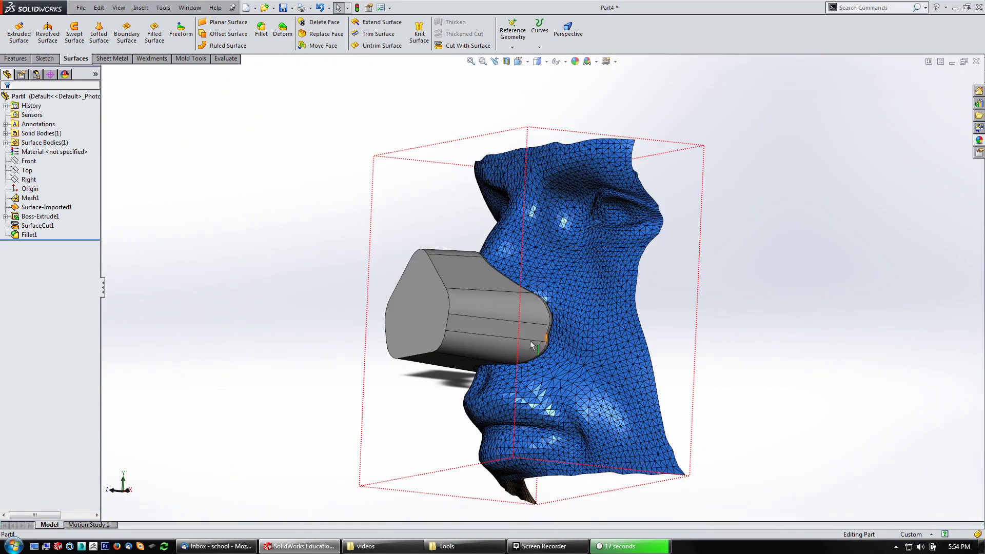
{"action": "middle_click_drag", "start_coordinate": [532, 344], "coordinate": [448, 402]}
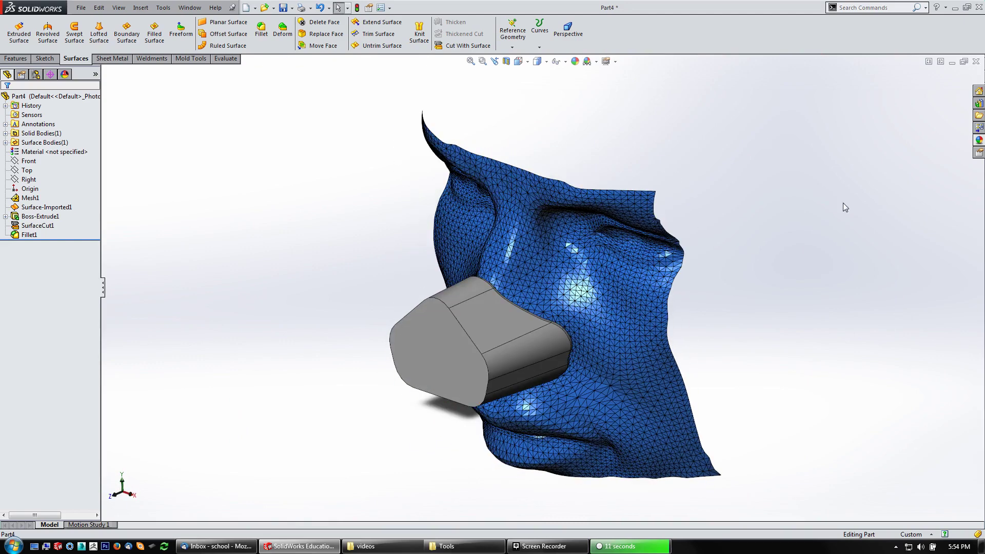
{"action": "left_click", "coordinate": [632, 546]}
{"action": "left_click", "coordinate": [197, 62]}
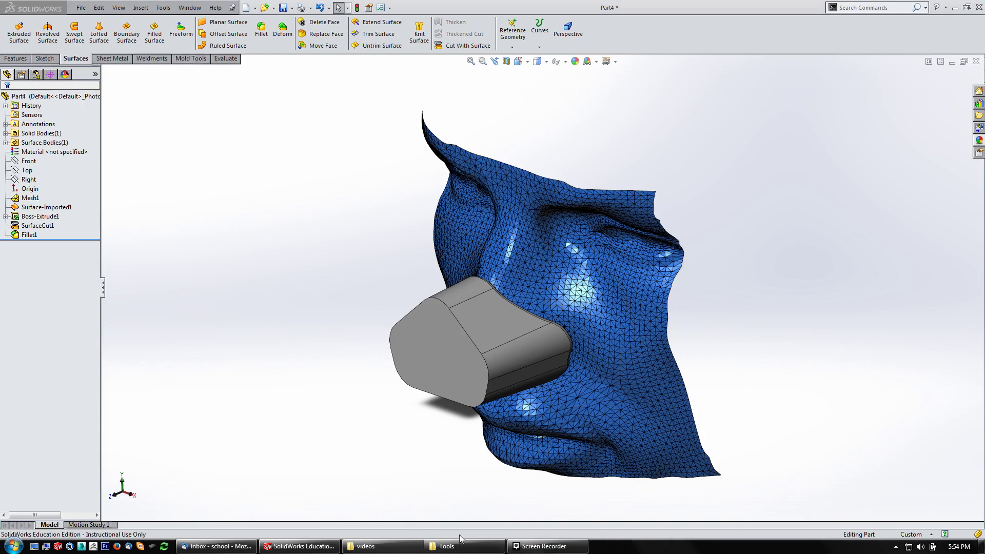